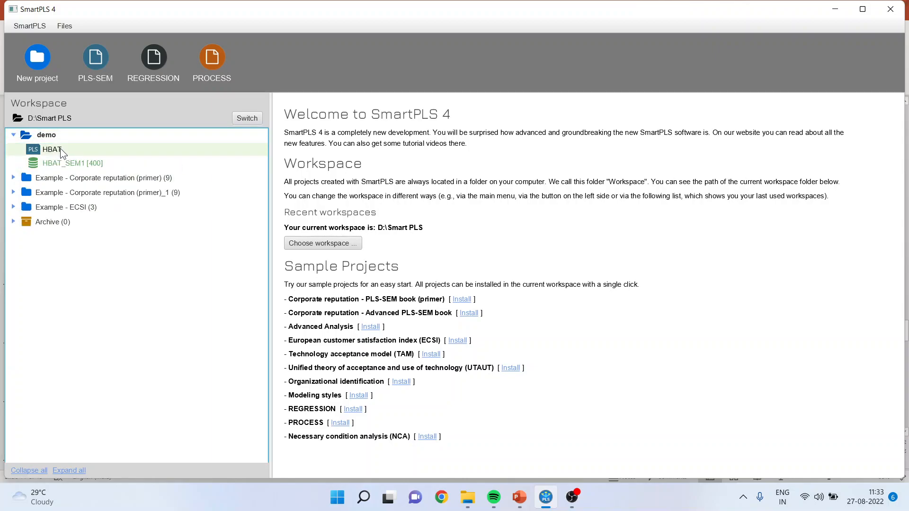
- Open the HBAT model in the demo project and examine the paths from its four predictor constructs to Staying Intention
double_click(47, 149)
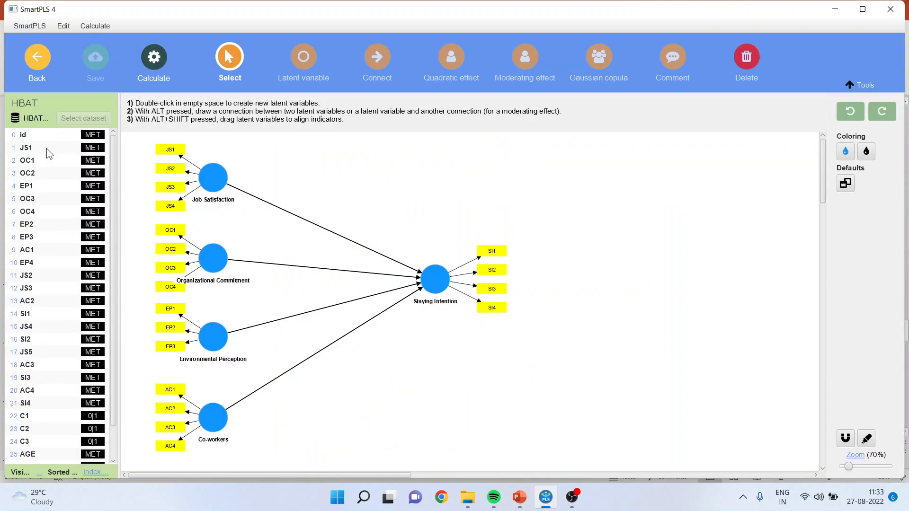
click(218, 181)
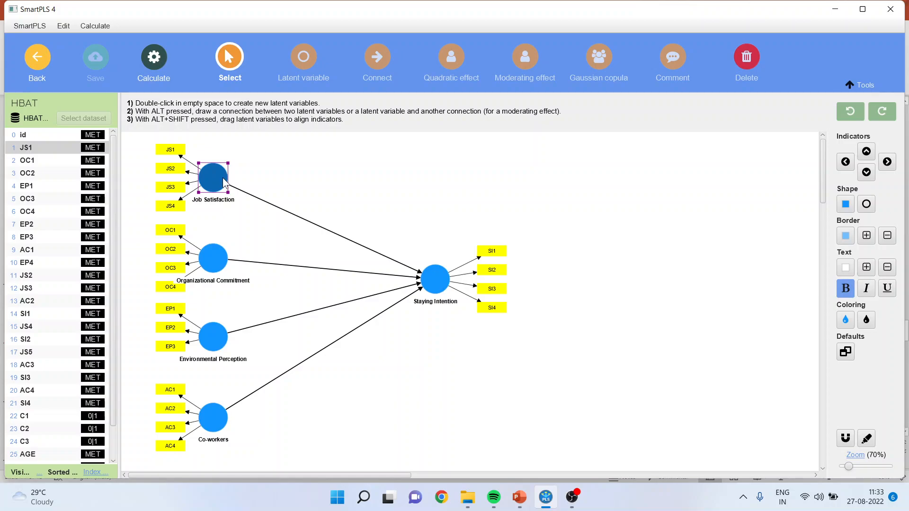
click(440, 291)
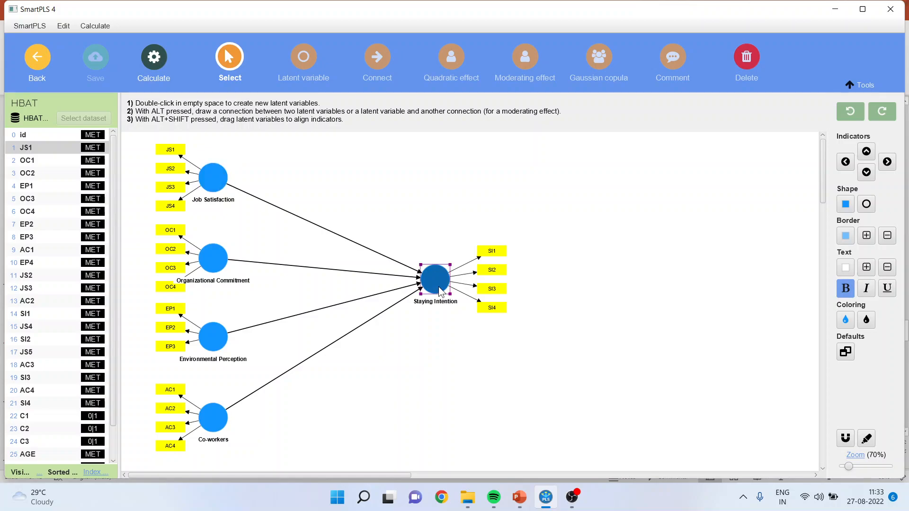
click(212, 263)
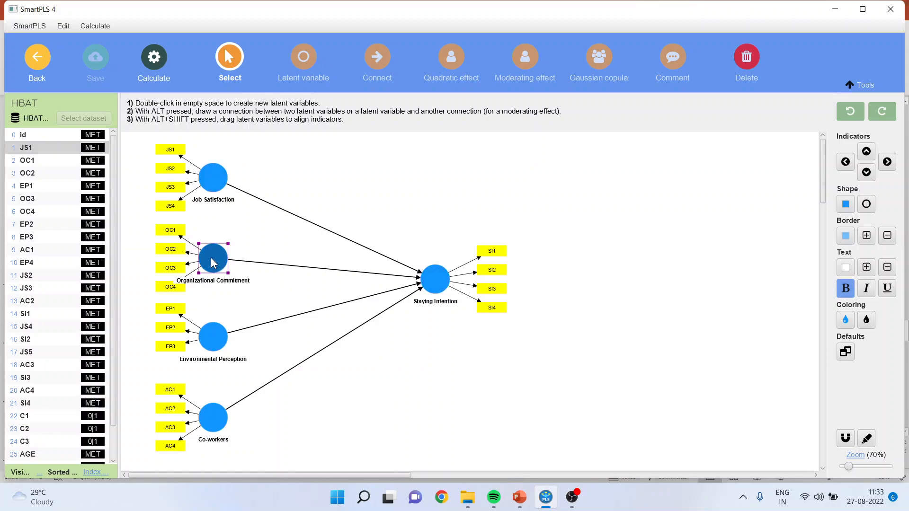
click(436, 289)
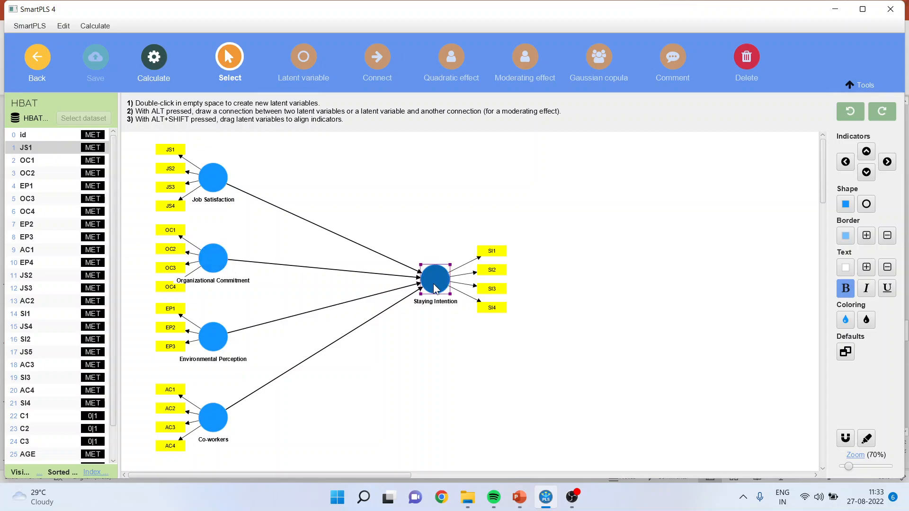
click(213, 339)
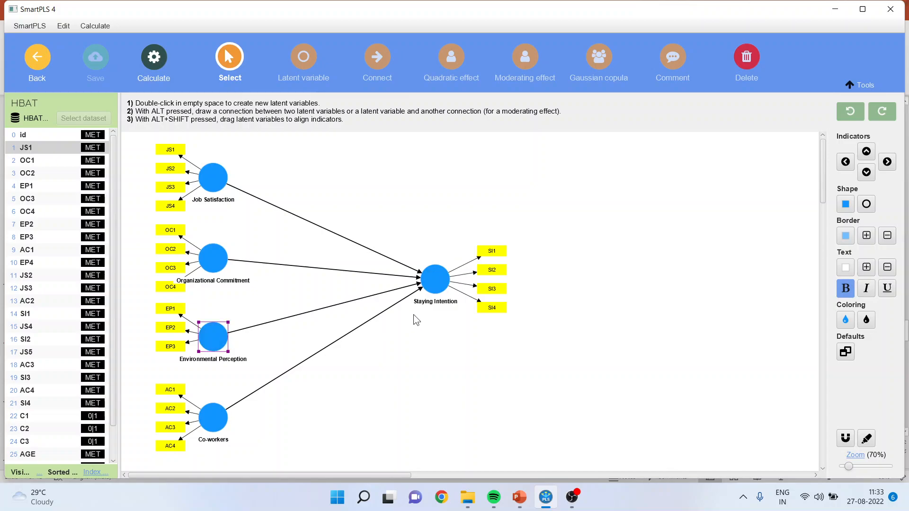
click(433, 286)
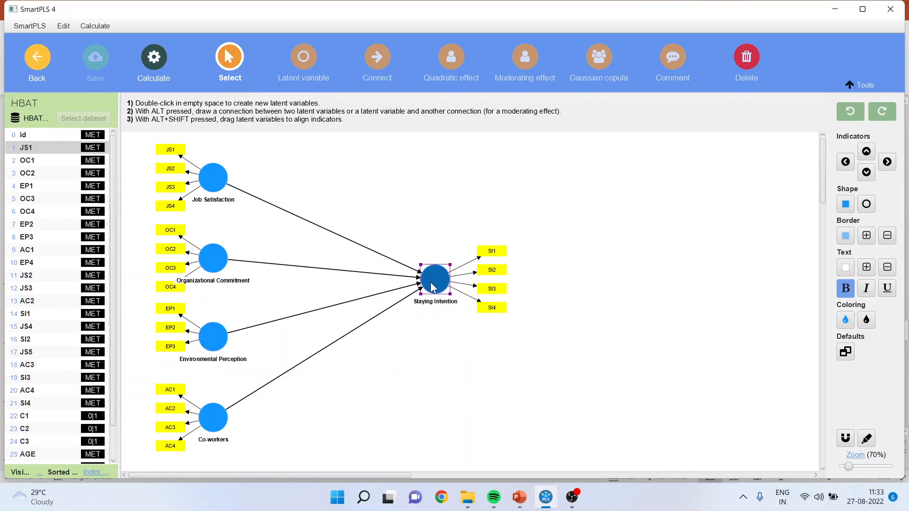
click(221, 422)
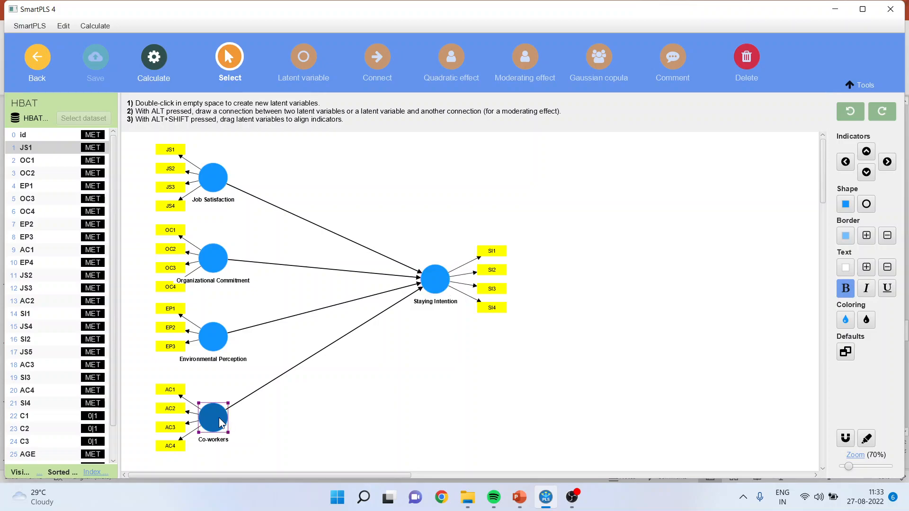
click(435, 281)
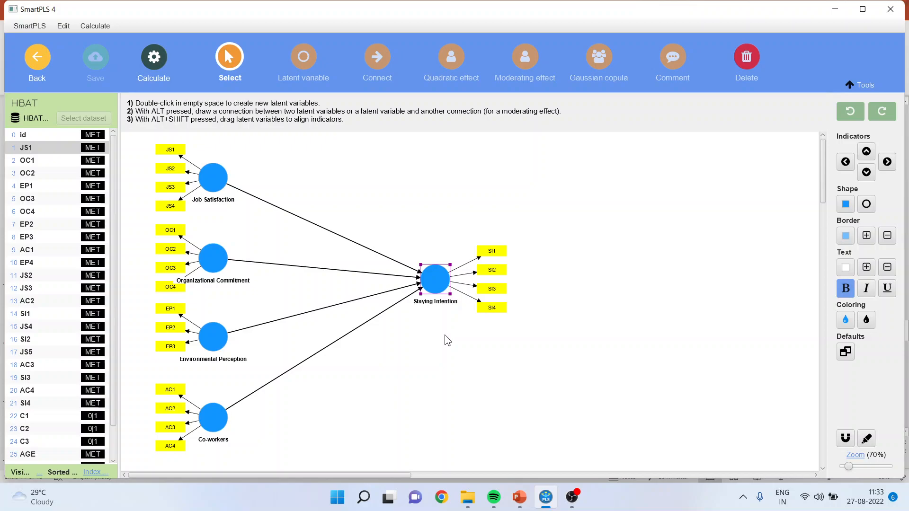
drag(209, 425, 208, 425)
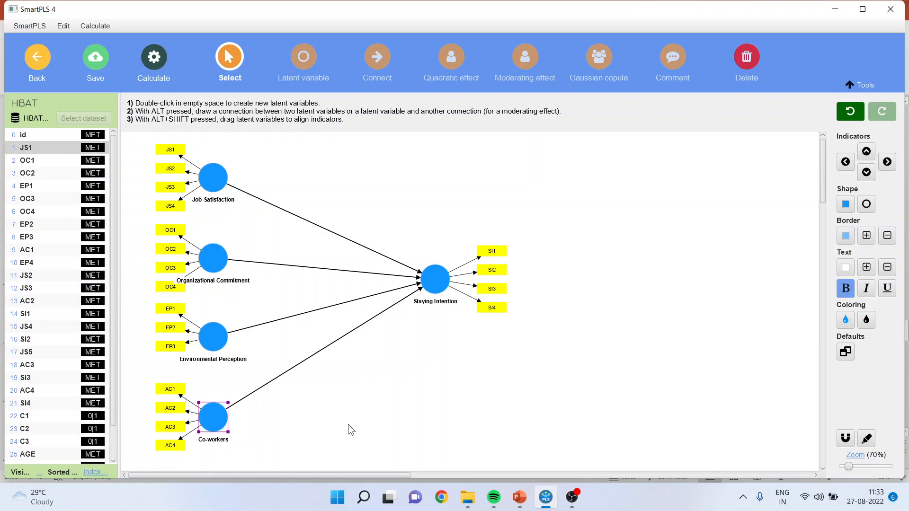
click(436, 289)
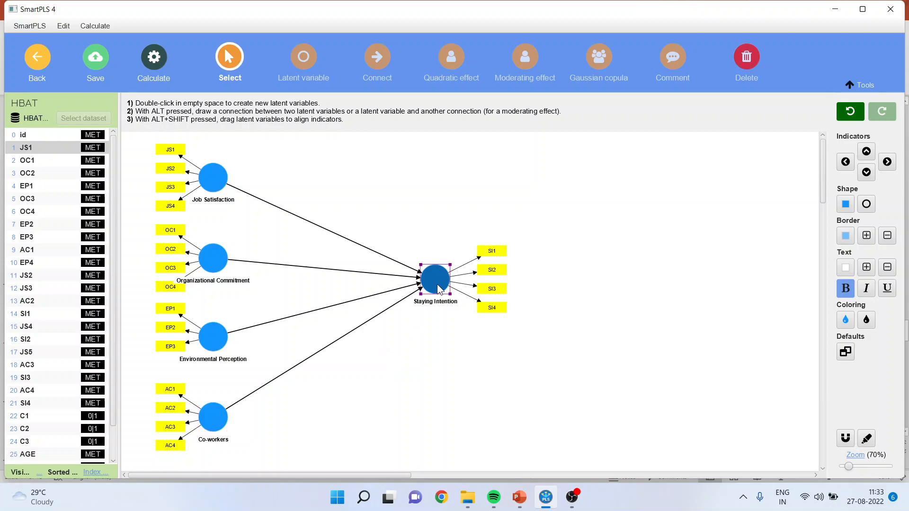
right_click(437, 285)
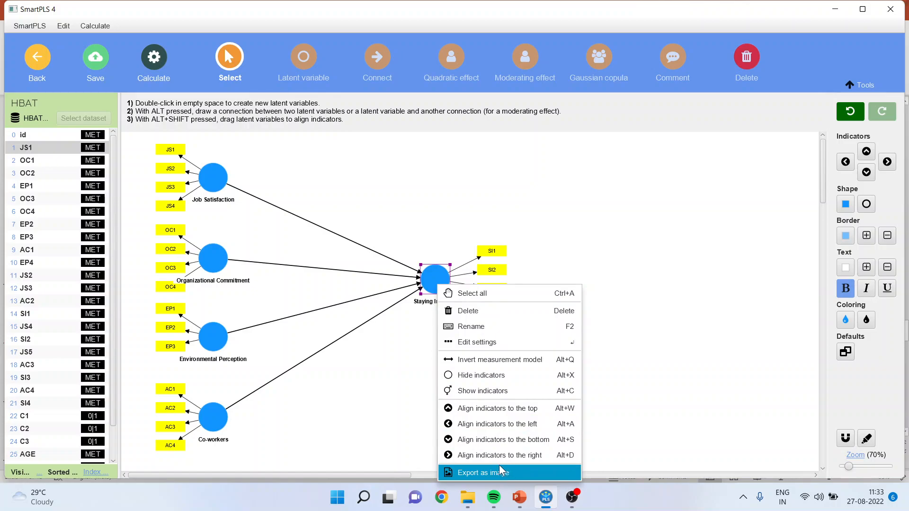
click(384, 402)
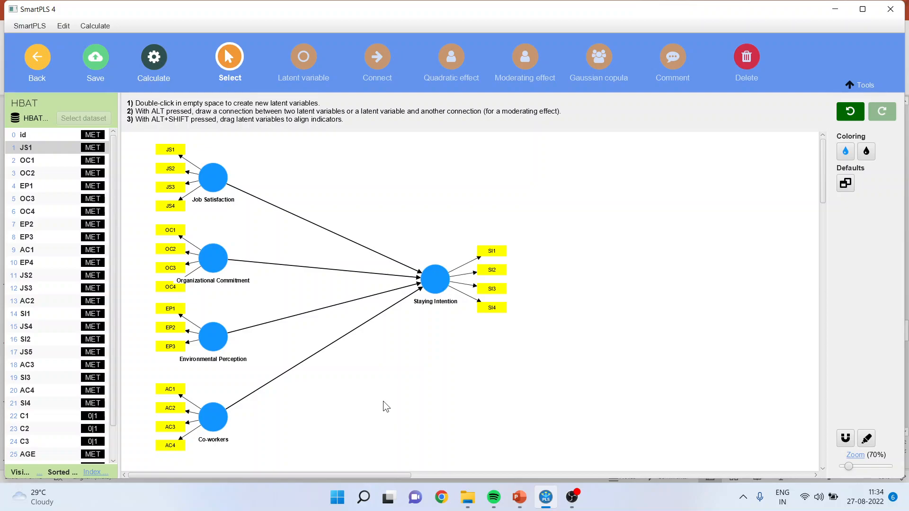
- Delete the Co-workers to Staying Intention path, and place Co-workers below the Environmental Perception path with its indicators aligned to the bottom
click(314, 355)
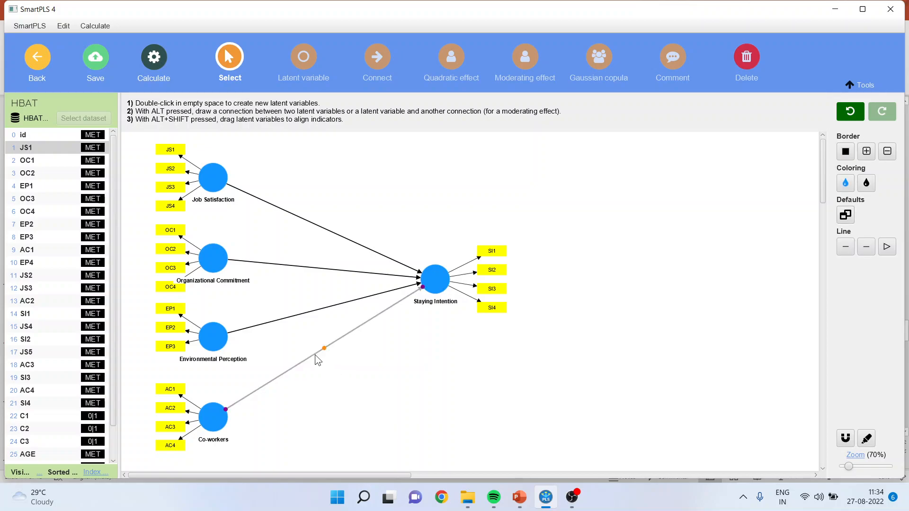
key(Delete)
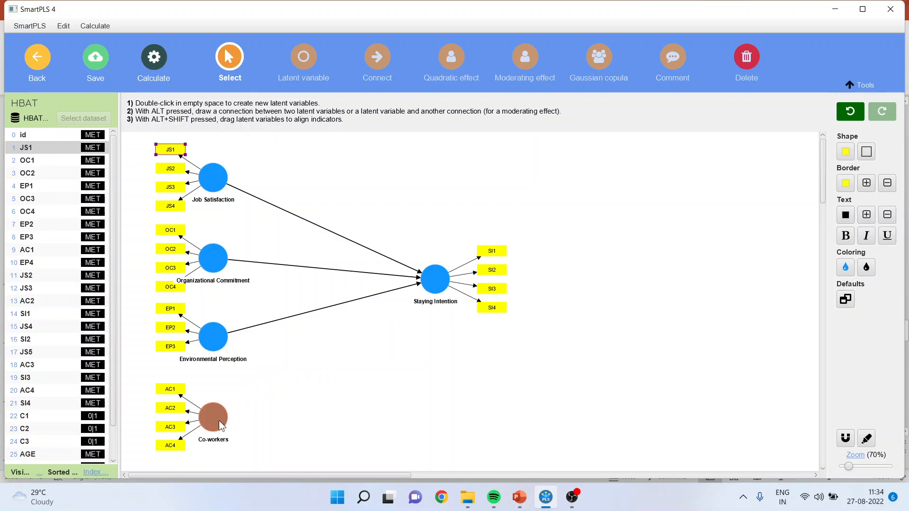
drag(219, 420, 339, 406)
right_click(339, 407)
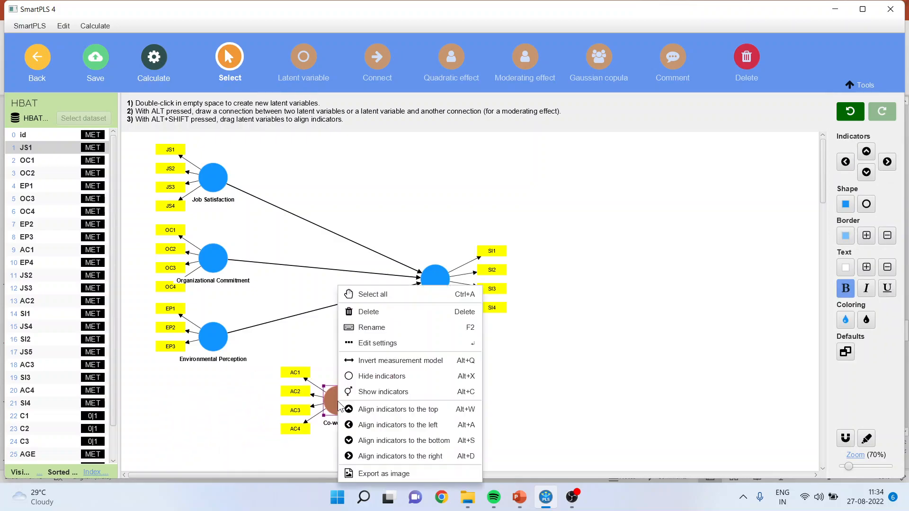
click(387, 441)
drag(339, 406, 345, 376)
click(441, 365)
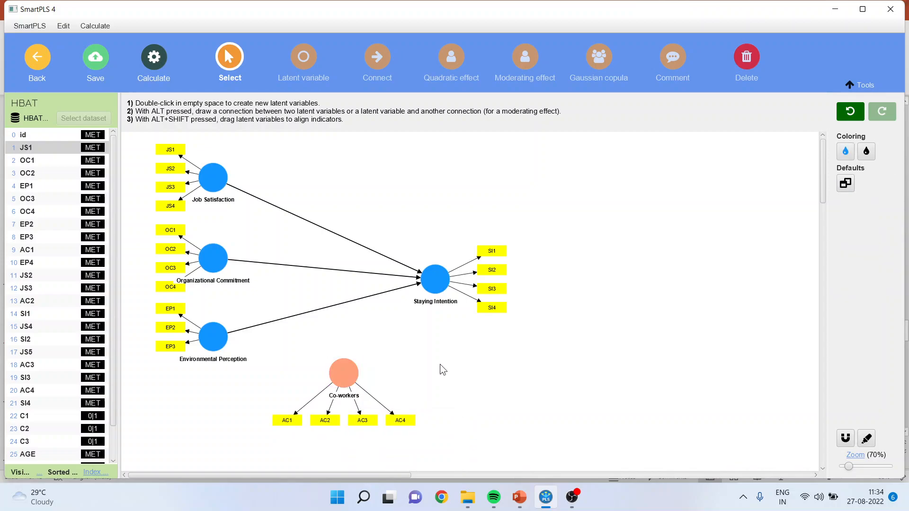
- Connect Co-workers to the Environmental Perception to Staying Intention path as a moderating effect
click(378, 57)
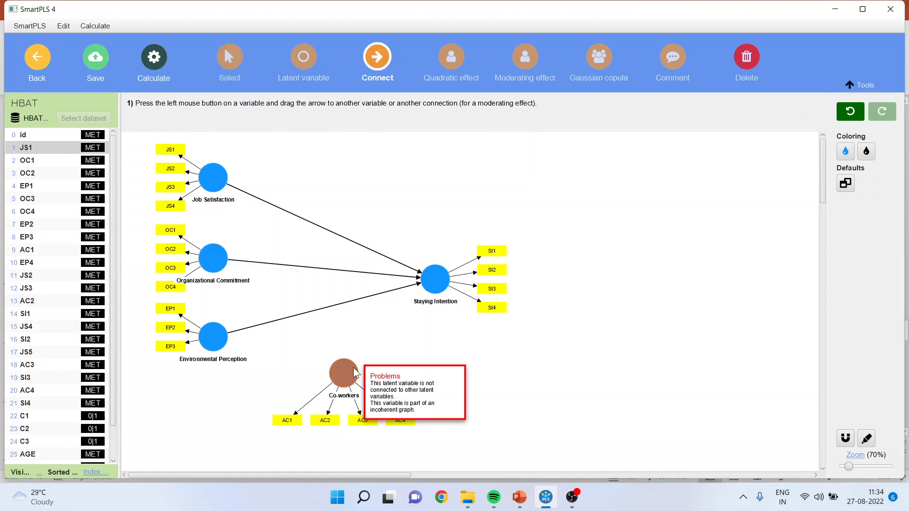
drag(346, 371, 334, 306)
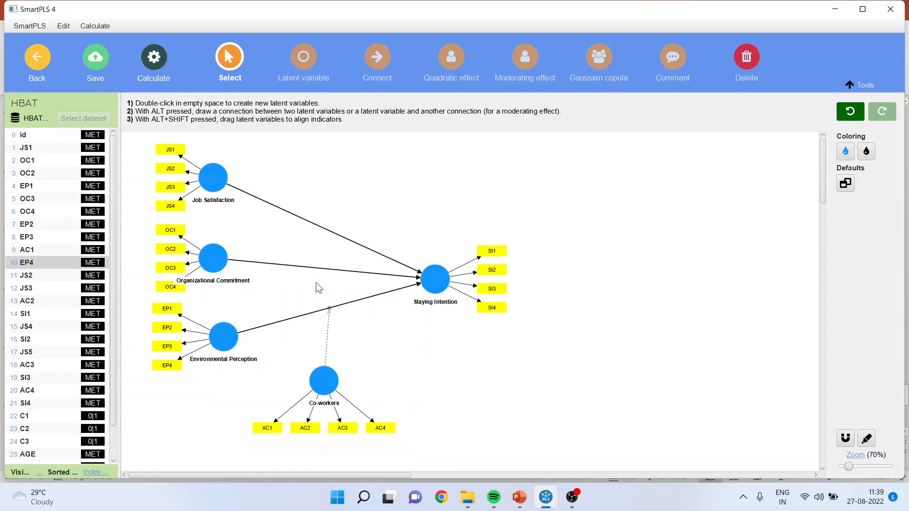
- Run the PLS-SEM algorithm with path weighting and standardized results, and shift the moderating effect's coefficient label beside its dashed arrow
click(152, 63)
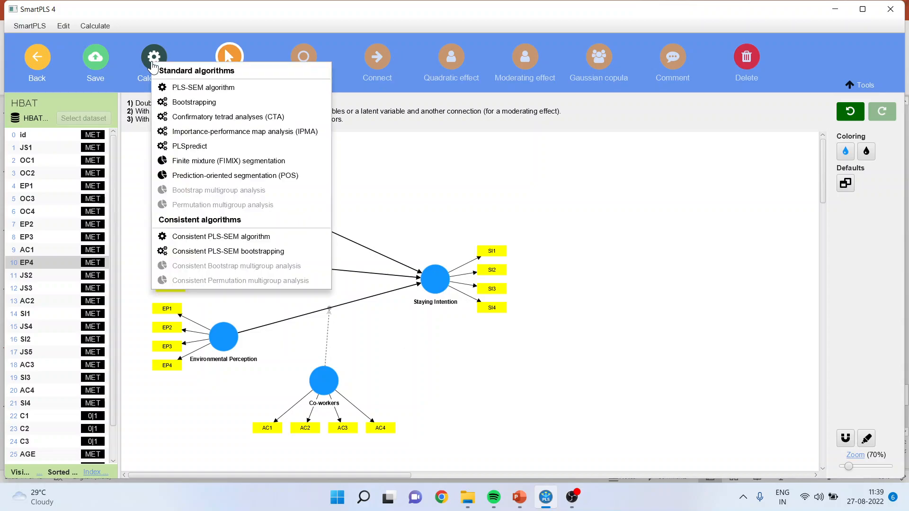
click(212, 88)
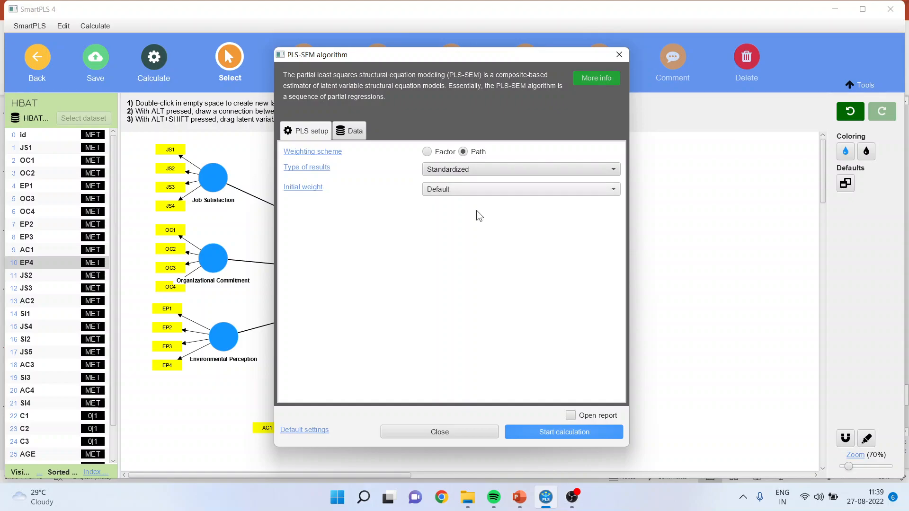
click(547, 434)
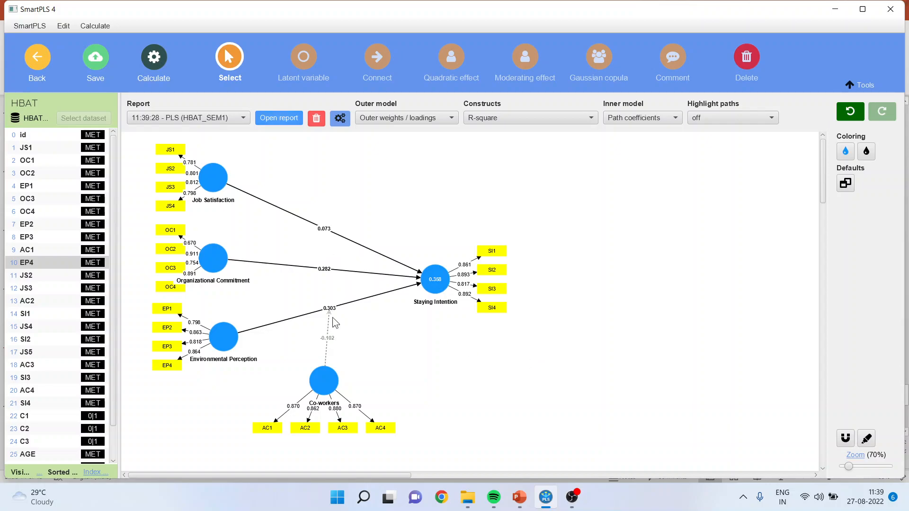
mouse_move(332, 344)
mouse_down()
mouse_move(356, 349)
mouse_move(348, 343)
mouse_up()
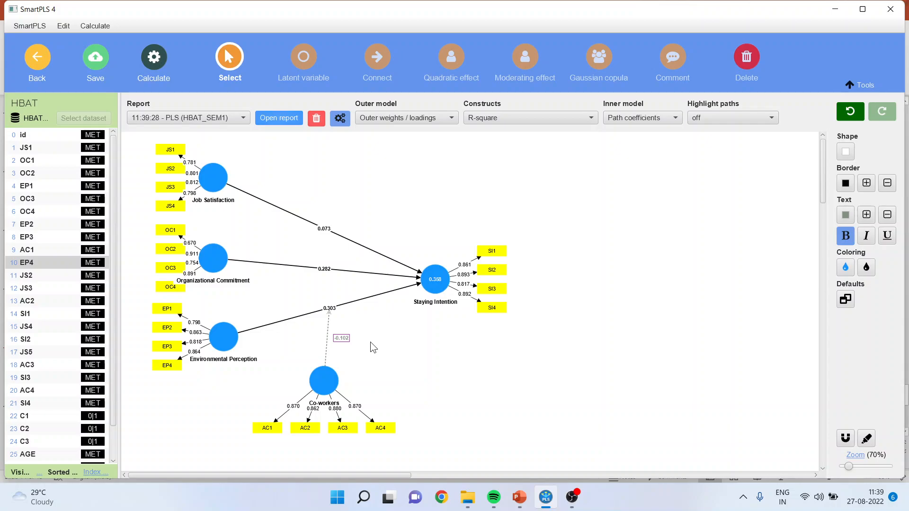
- Open the PLS-SEM report and review the simple slope analysis chart and the graphical output with path coefficients
click(279, 121)
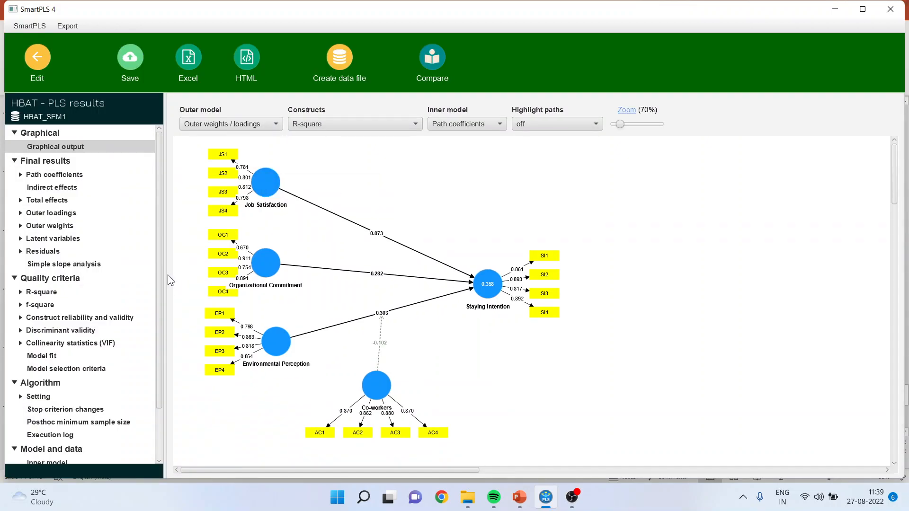
click(79, 265)
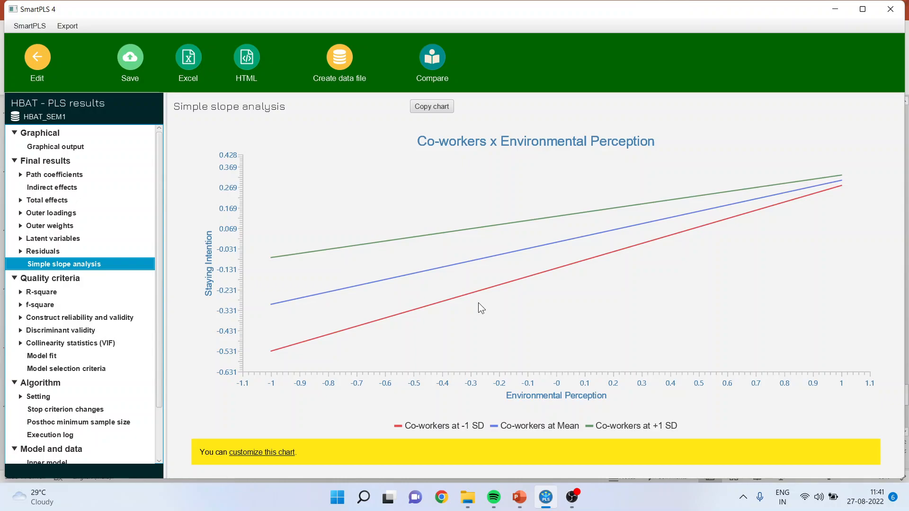
click(76, 148)
mouse_move(405, 379)
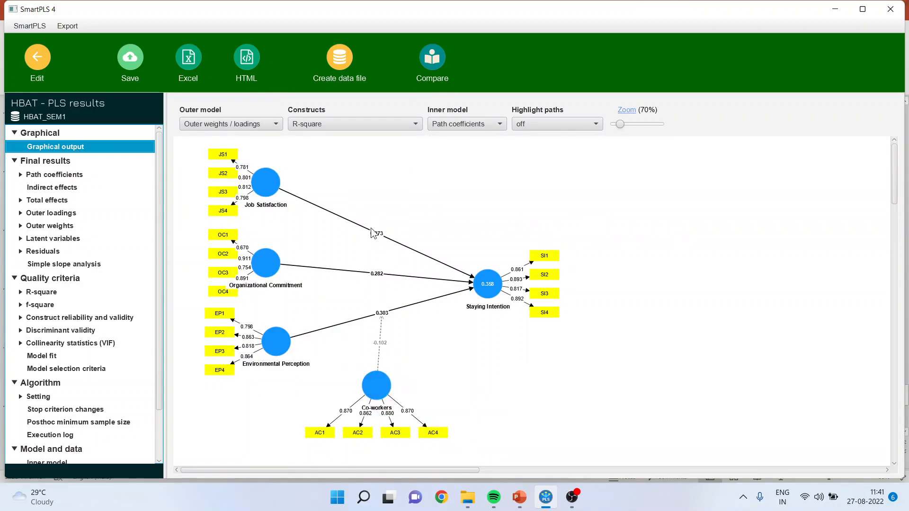
click(501, 124)
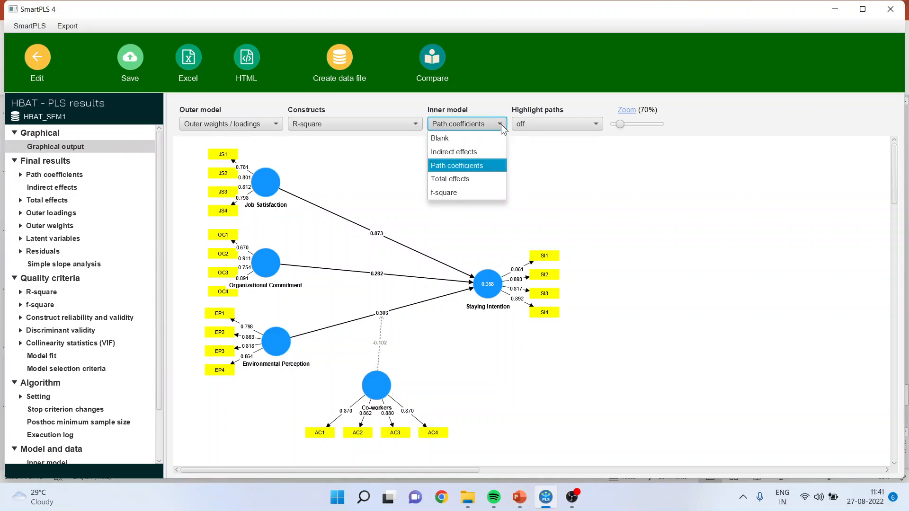
click(501, 125)
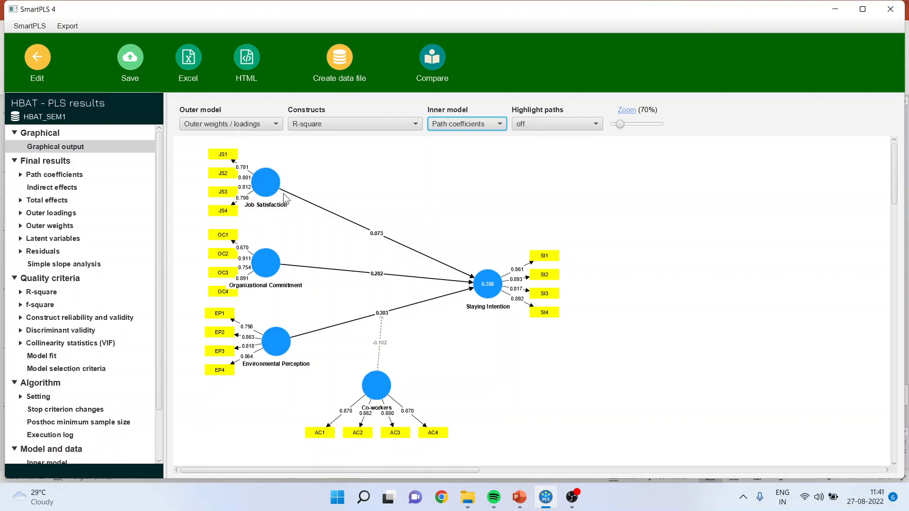
- Return to the model and run bootstrapping with 5000 subsamples, the bias-corrected and accelerated (BCa) method, a two-tailed test and 0.05 significance
click(38, 61)
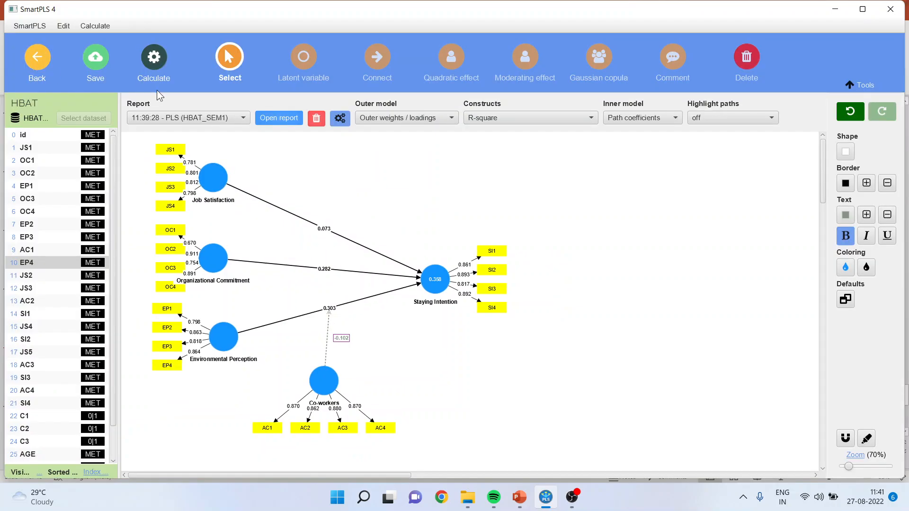
click(154, 69)
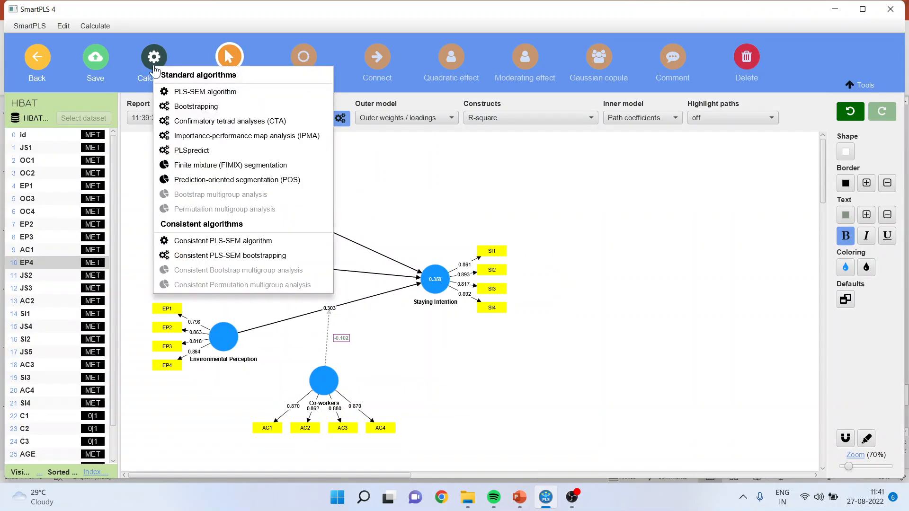
click(204, 106)
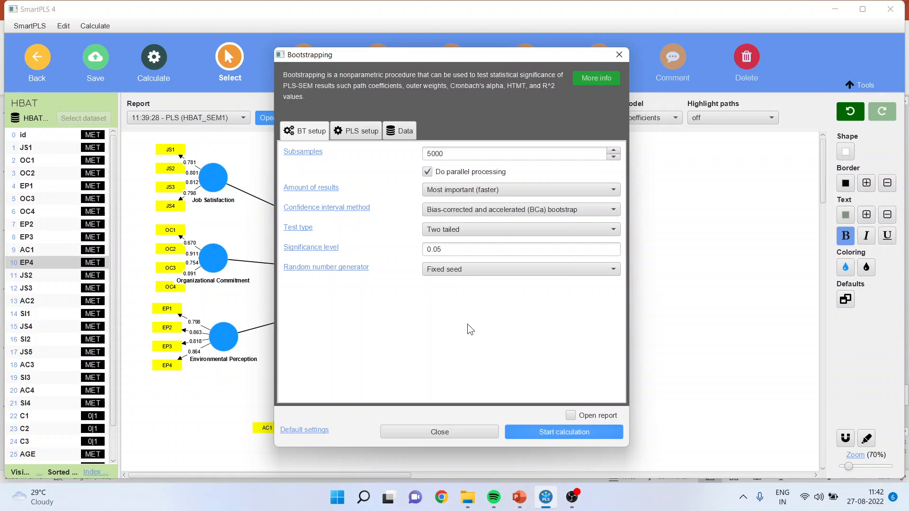
click(614, 210)
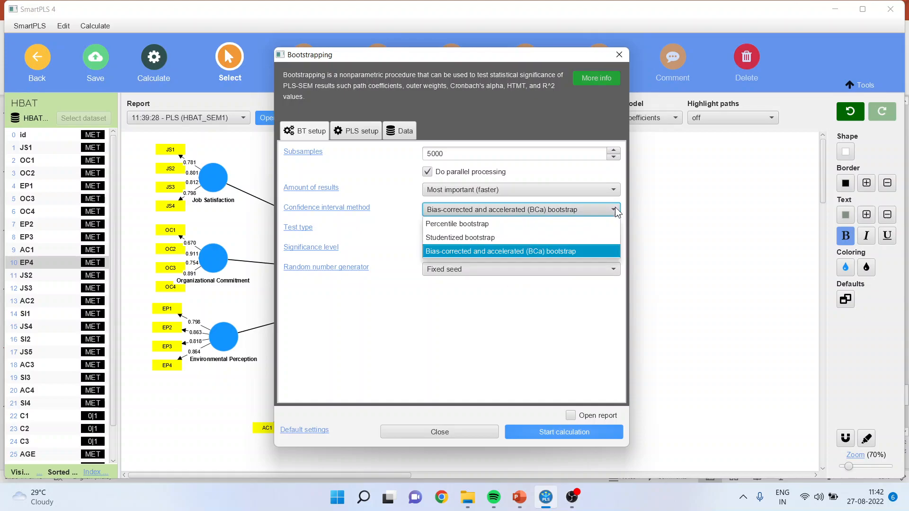
click(574, 252)
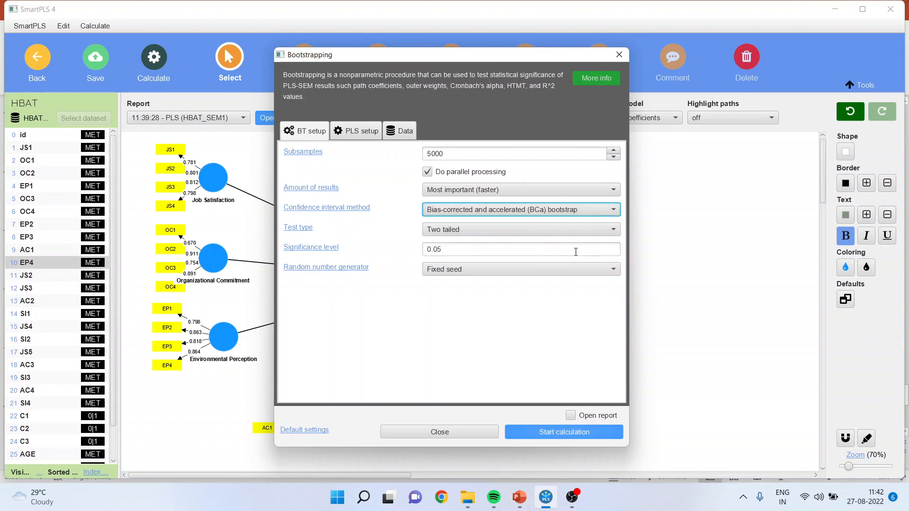
click(548, 432)
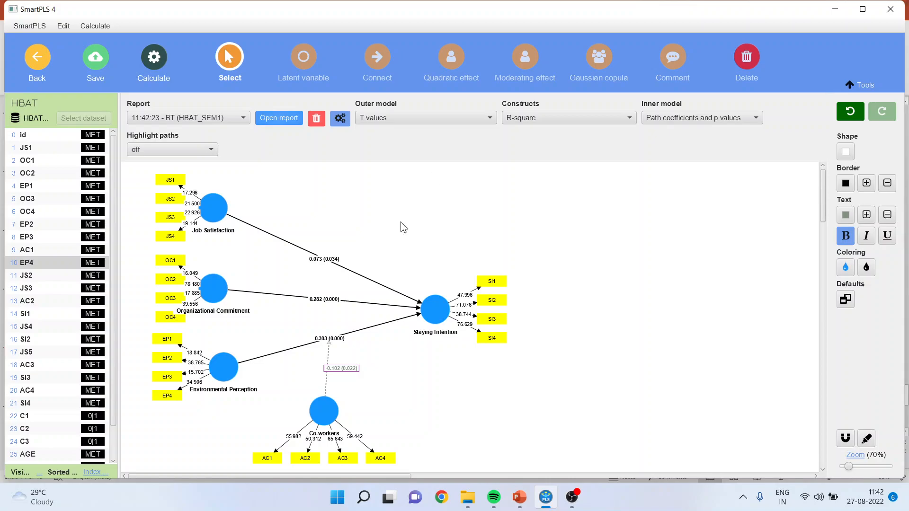
- Inspect the moderating effect's bootstrapped coefficient and p value in the model, and open the bootstrapping report
click(350, 369)
click(279, 121)
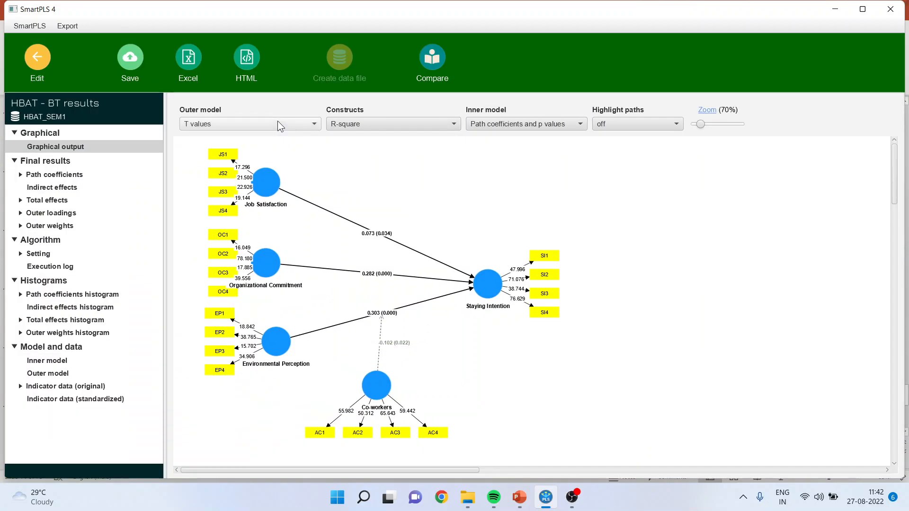
- Examine the bootstrapped path coefficients table for the Co-workers x Environmental Perception interaction's coefficient and p value
click(69, 175)
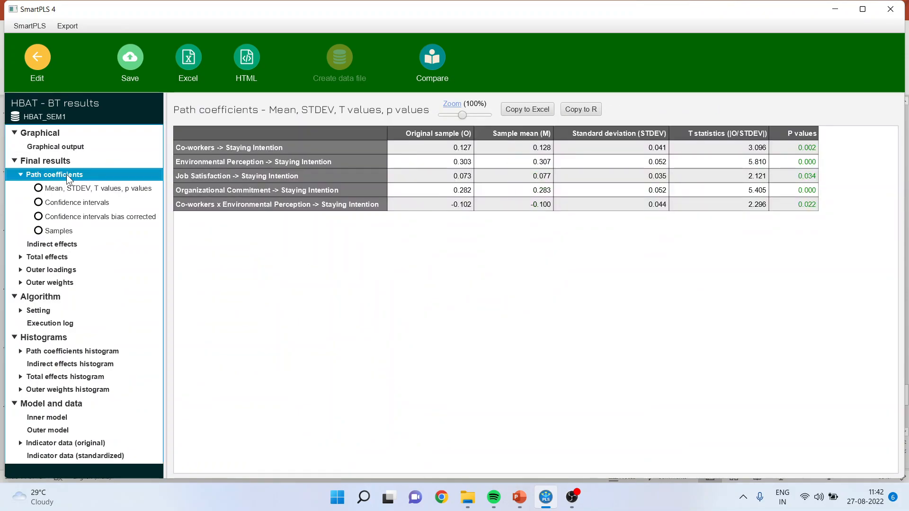
click(260, 206)
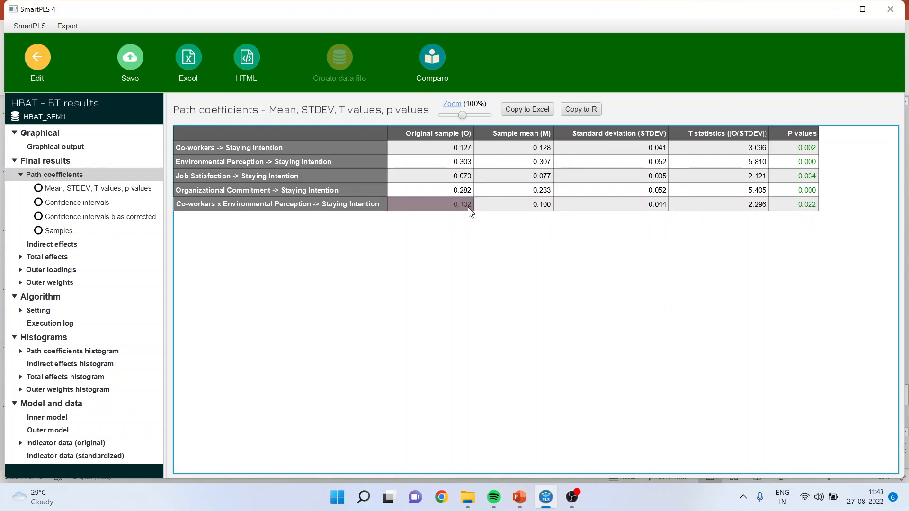
click(797, 207)
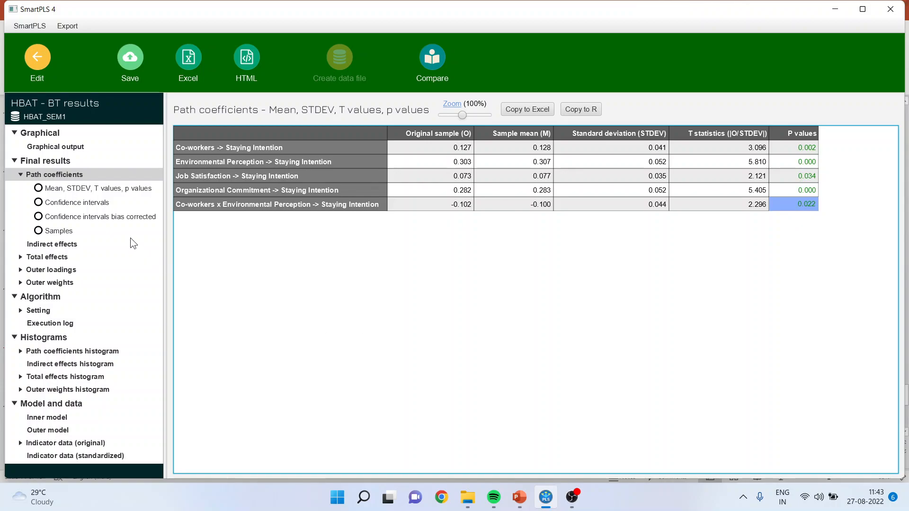
- Inspect the bias-corrected confidence intervals of the Co-workers x Environmental Perception and Organizational Commitment effects, and reopen the graphical output
click(120, 217)
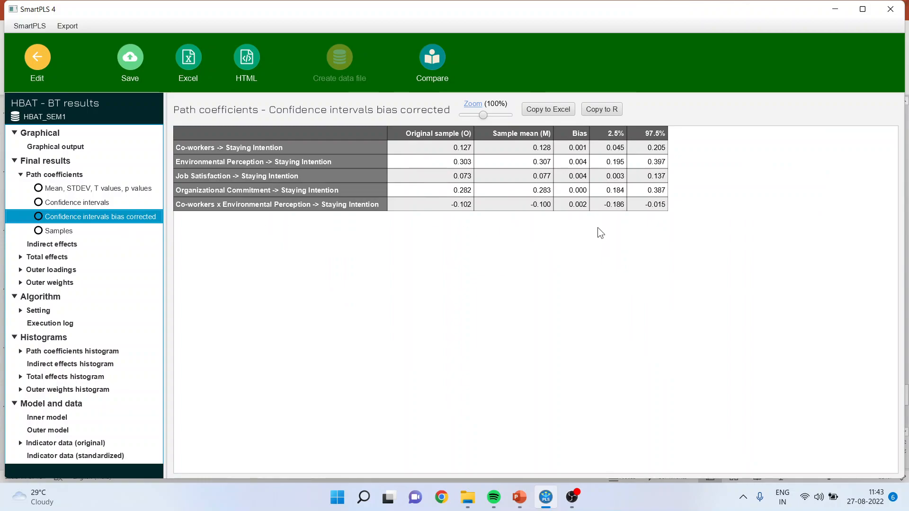
click(620, 205)
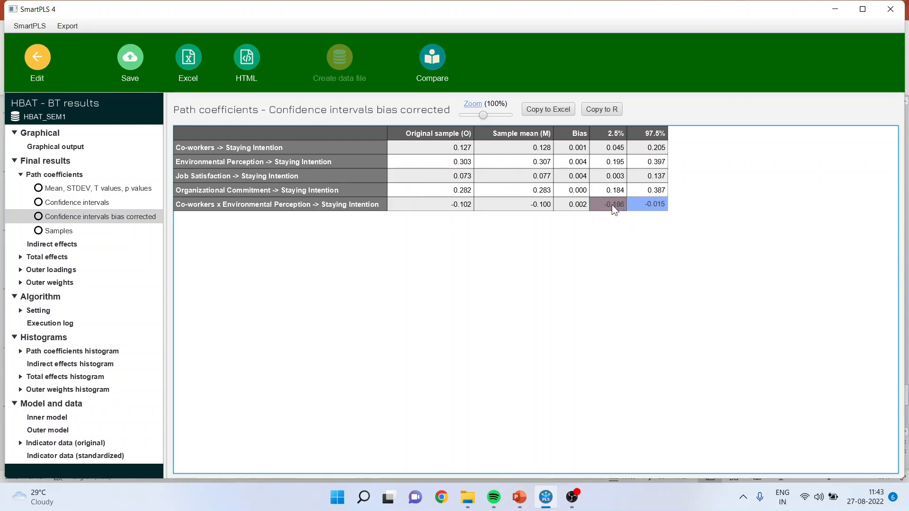
click(649, 205)
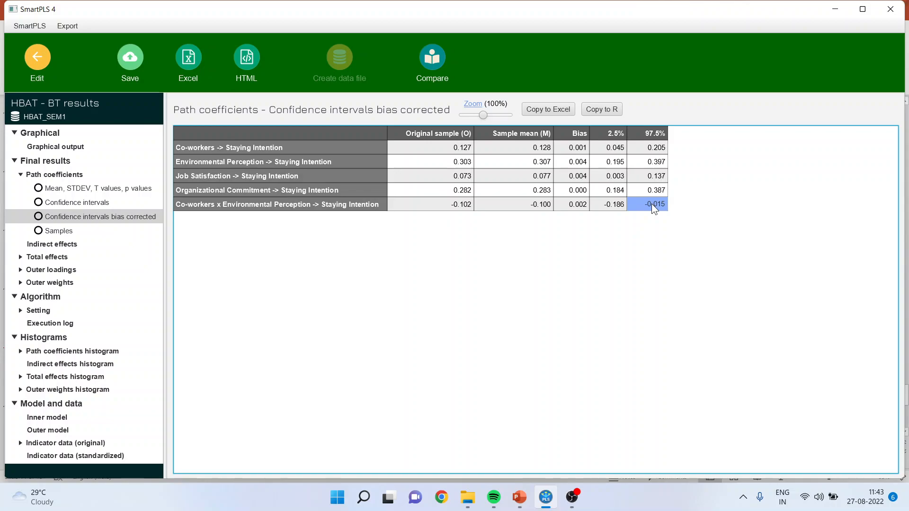
click(613, 191)
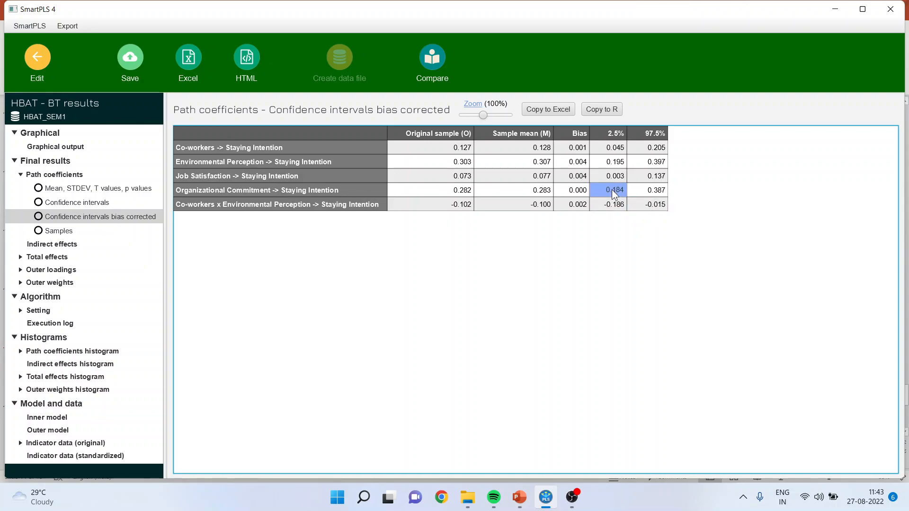
click(659, 188)
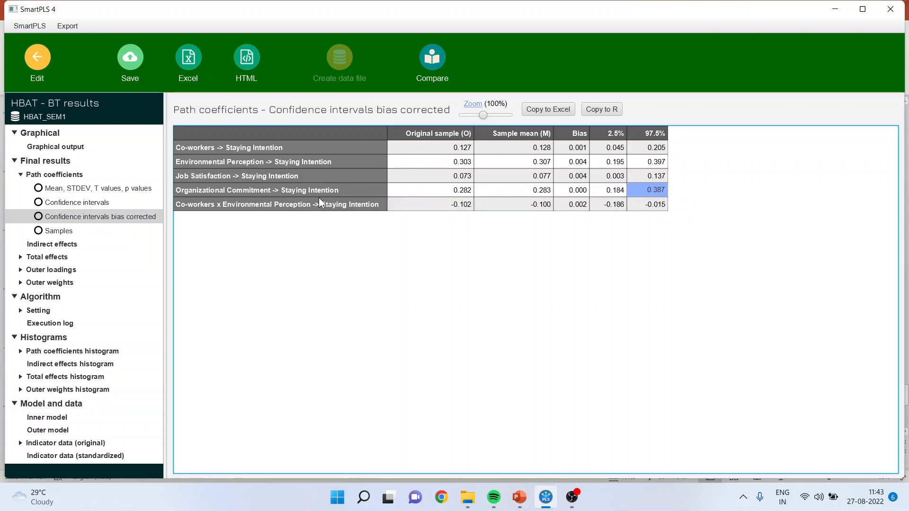
click(249, 193)
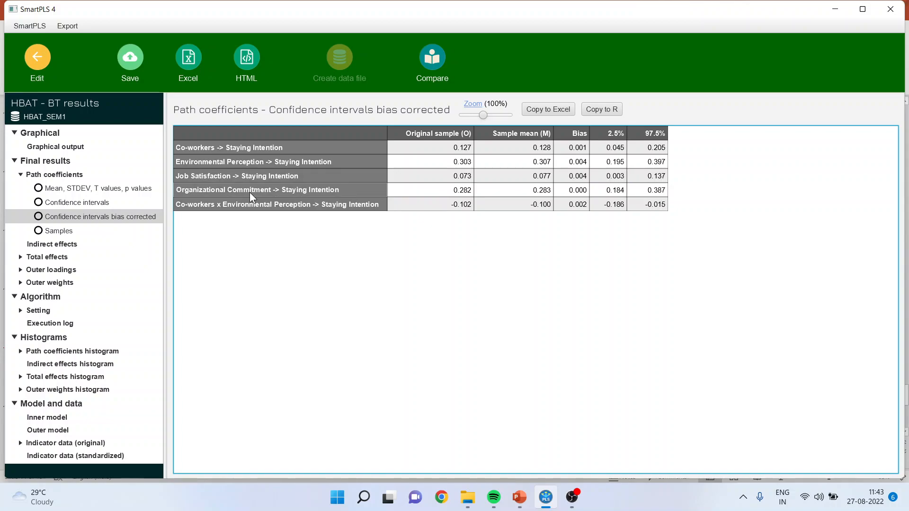
click(69, 147)
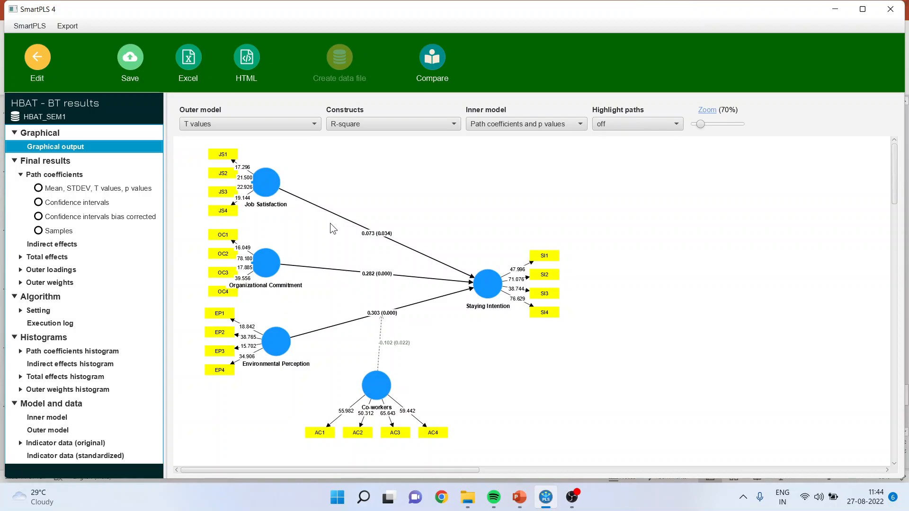
- Return to the model and connect Co-workers as a moderator to the Organizational Commitment and Job Satisfaction paths towards Staying Intention
click(37, 63)
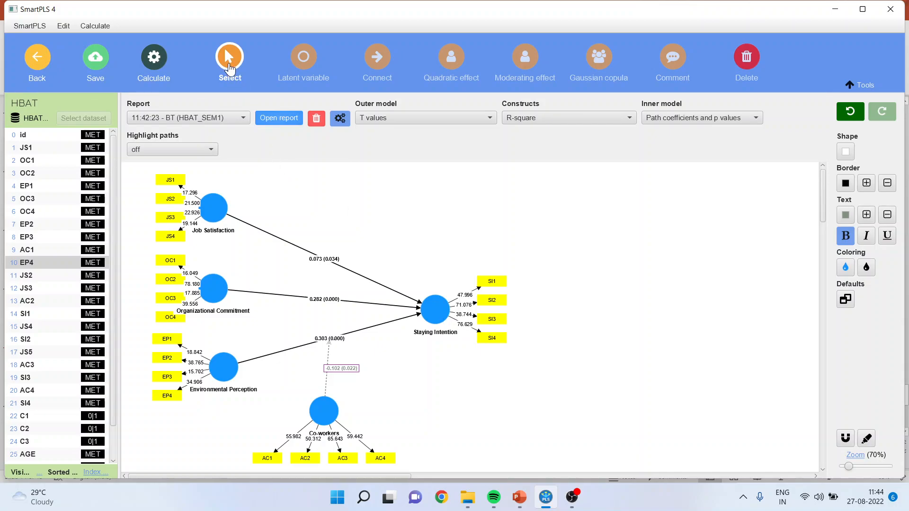
click(377, 58)
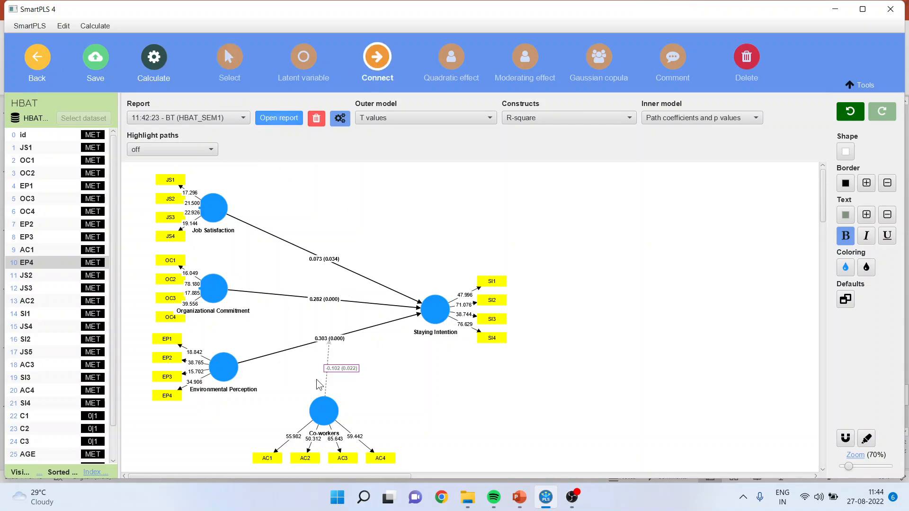
mouse_move(318, 401)
mouse_down()
mouse_move(301, 358)
mouse_move(300, 347)
mouse_move(321, 407)
mouse_move(300, 299)
mouse_up()
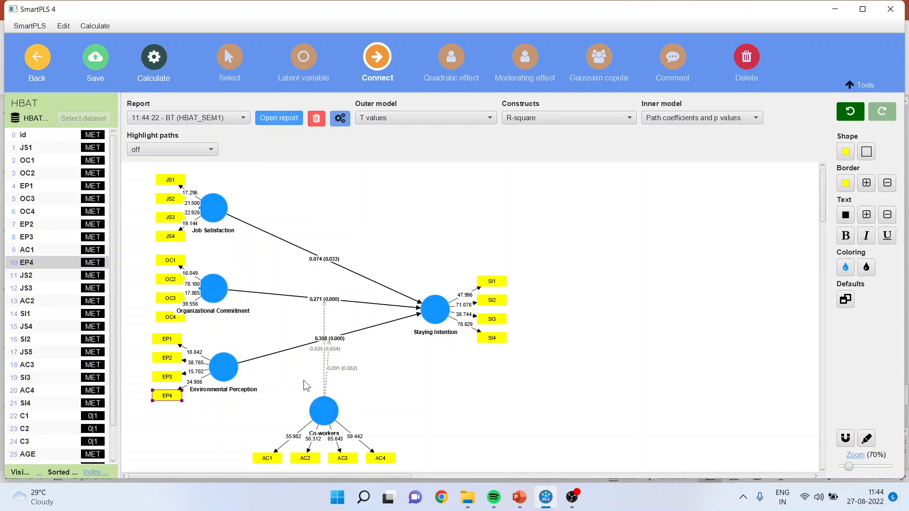
click(369, 62)
click(322, 407)
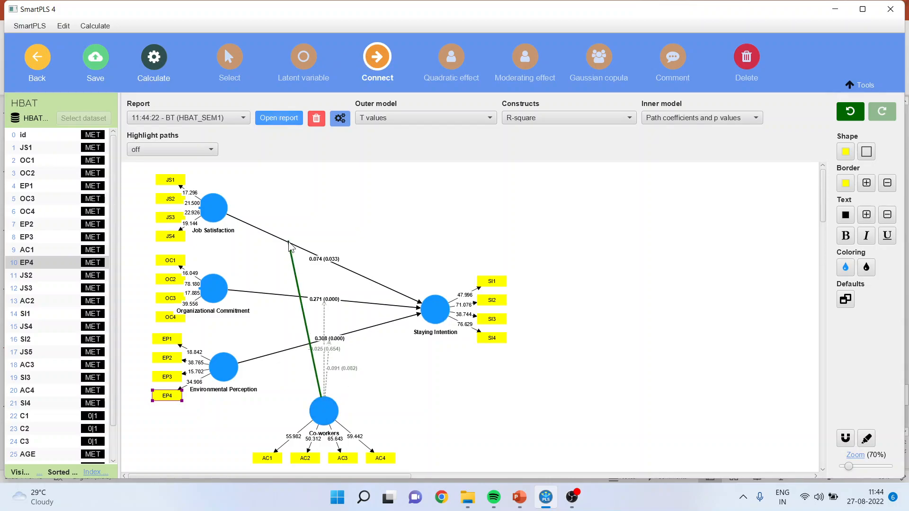
click(289, 246)
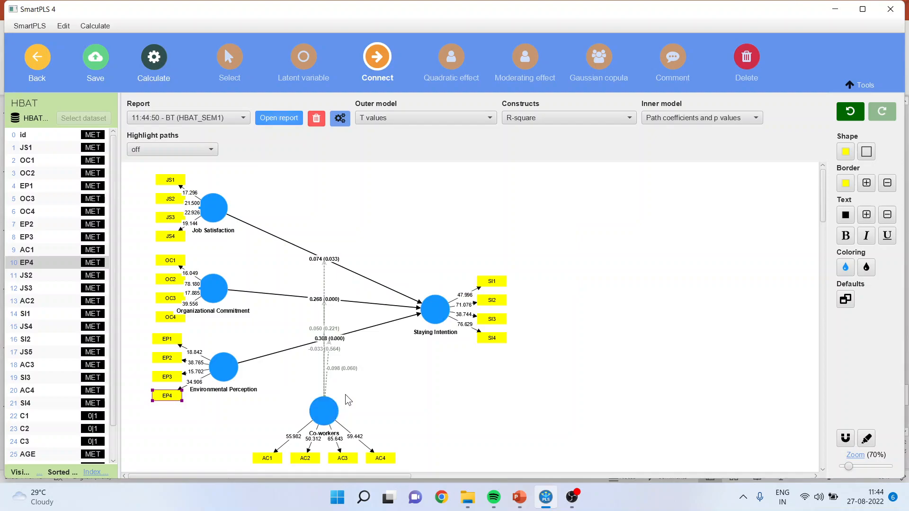
- Rearrange the diagram by moving Staying Intention upward and Co-workers to the lower right so the moderating arrows no longer overlap
click(230, 58)
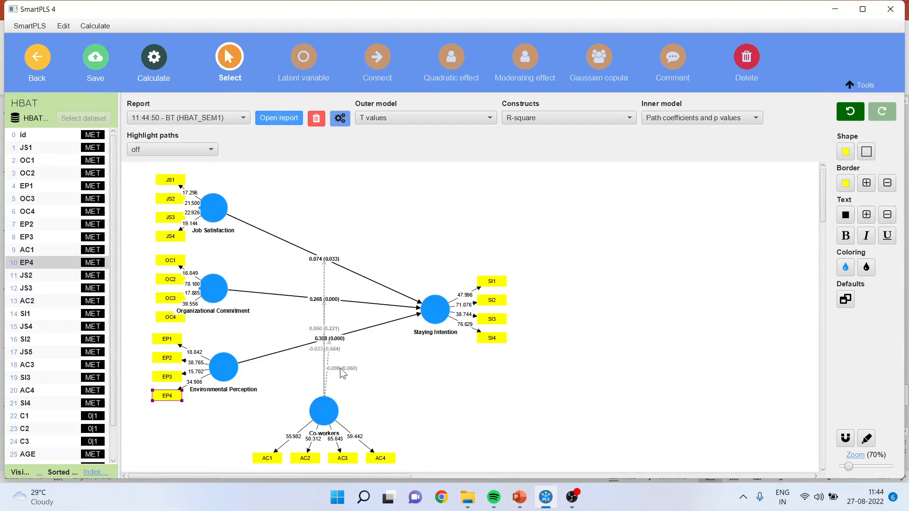
drag(328, 415, 454, 386)
drag(436, 312, 452, 220)
drag(447, 387, 483, 353)
click(377, 392)
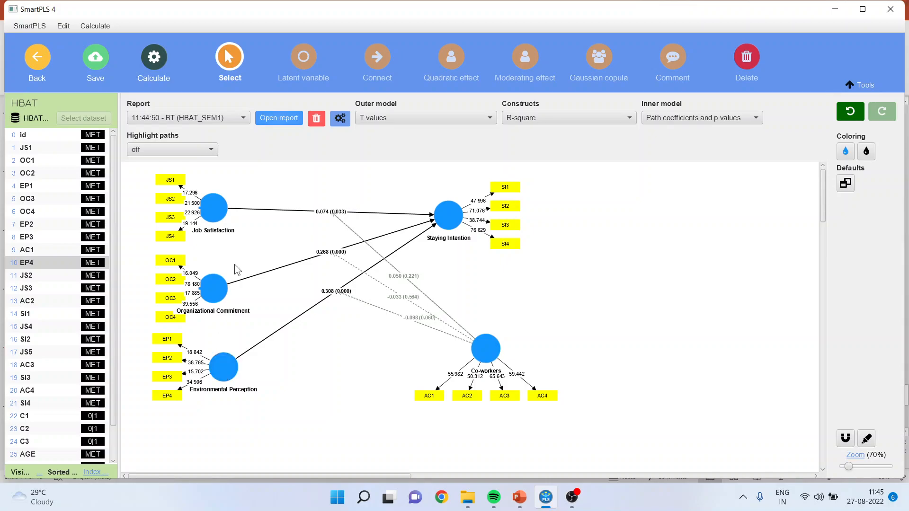
- Run bootstrapping with 5000 subsamples, the bias-corrected and accelerated (BCa) method, a two-tailed test and 0.05 significance on the three-interaction model
click(154, 63)
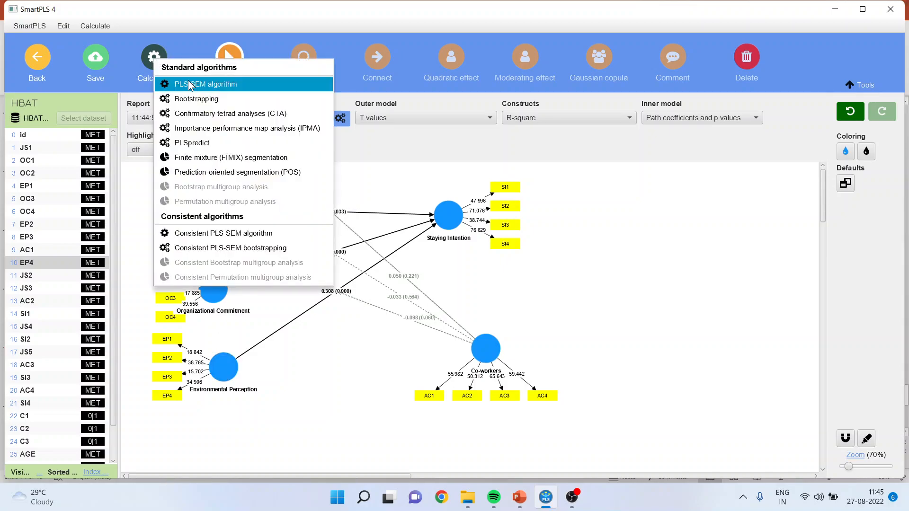
click(205, 99)
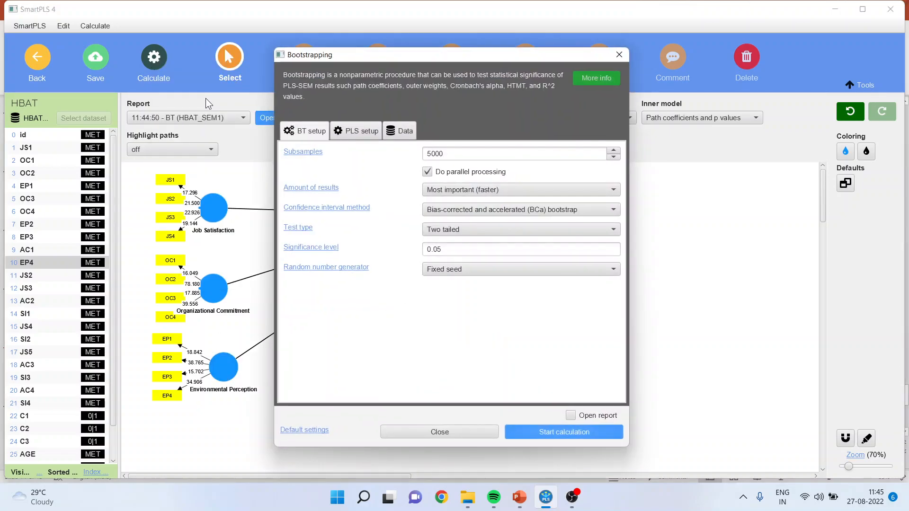
click(569, 433)
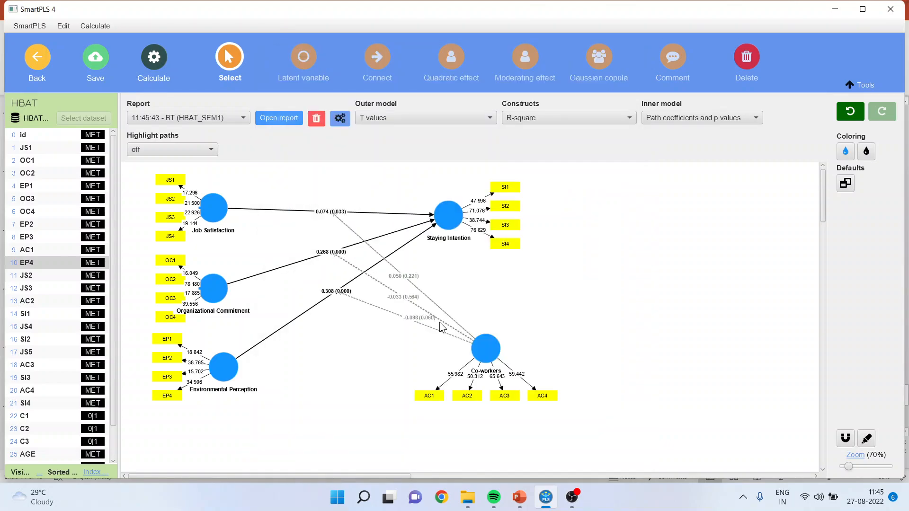
- Open the bootstrapping report's path coefficients and examine the p values of the three Co-workers interaction effects
click(274, 115)
click(80, 173)
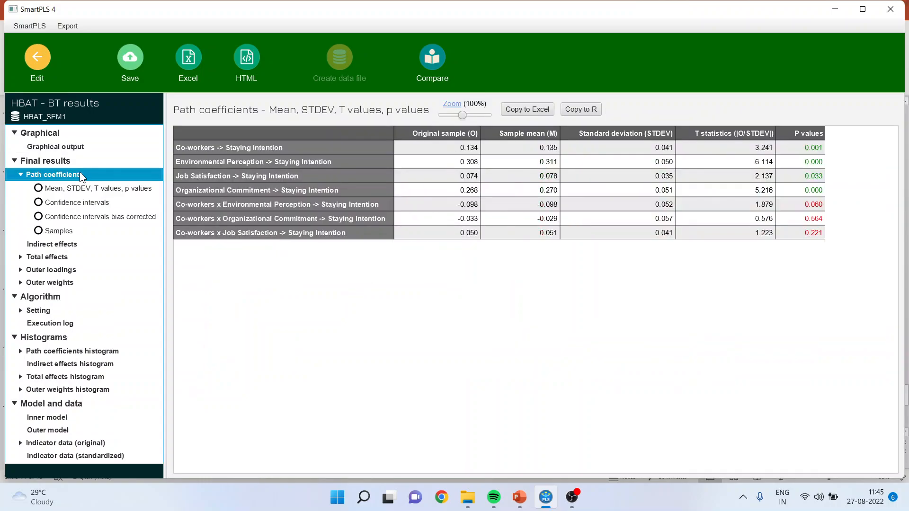
drag(814, 204, 813, 233)
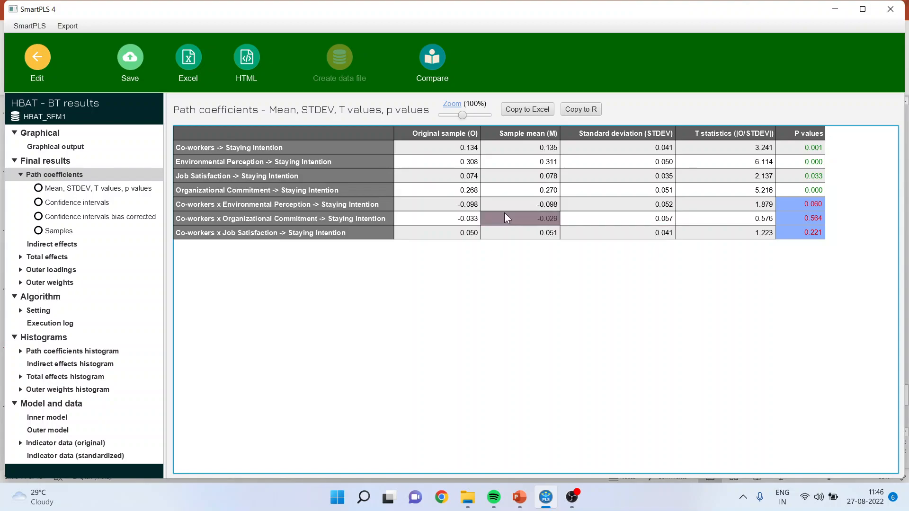
- Return to the model and run the PLS-SEM algorithm with path weighting, standardized results and default initial weights
click(38, 65)
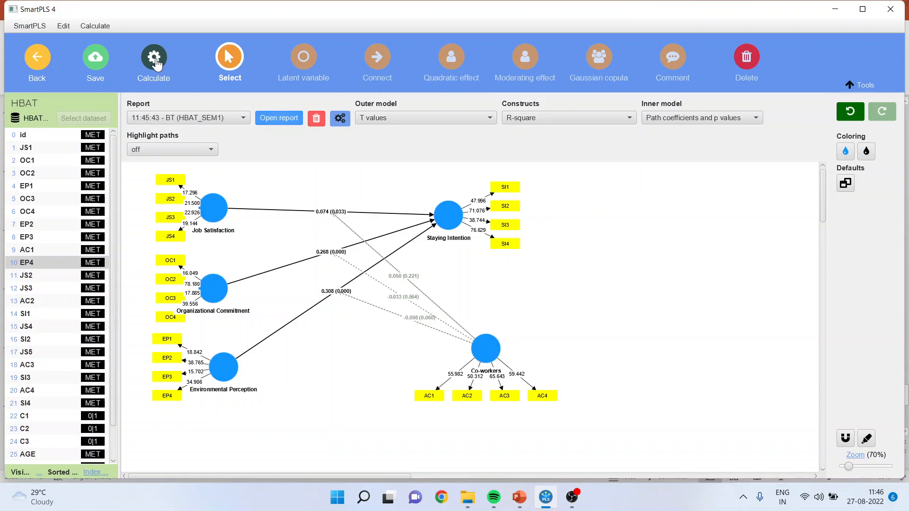
click(156, 64)
click(190, 85)
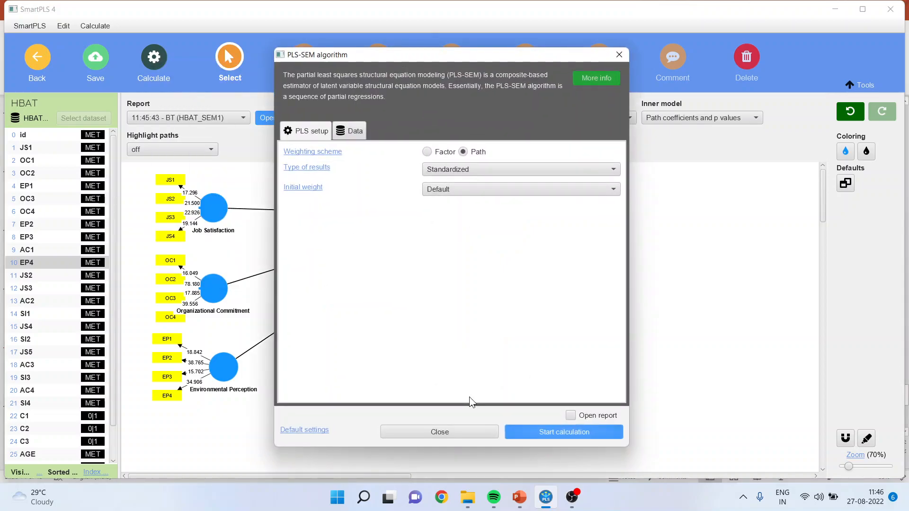
click(555, 432)
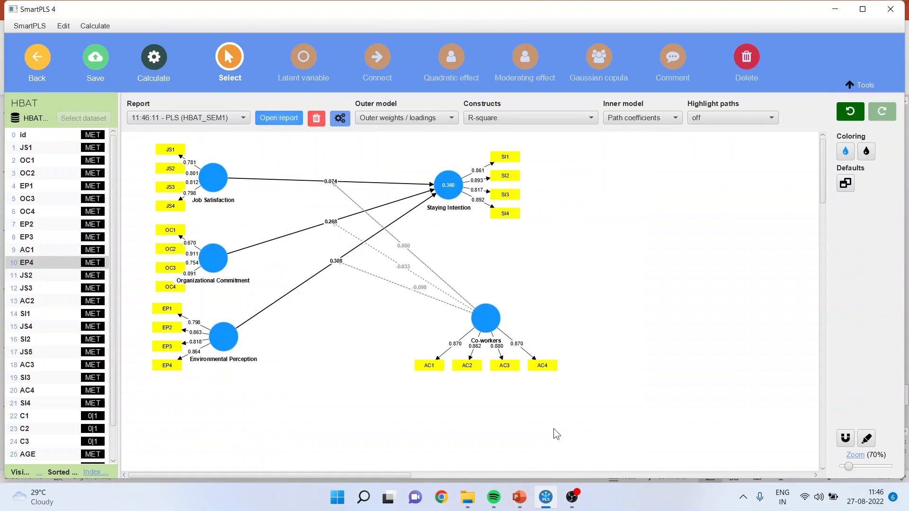
- Open the PLS-SEM report and compare the simple slope charts of Co-workers with Environmental Perception, Organizational Commitment and Job Satisfaction
click(277, 117)
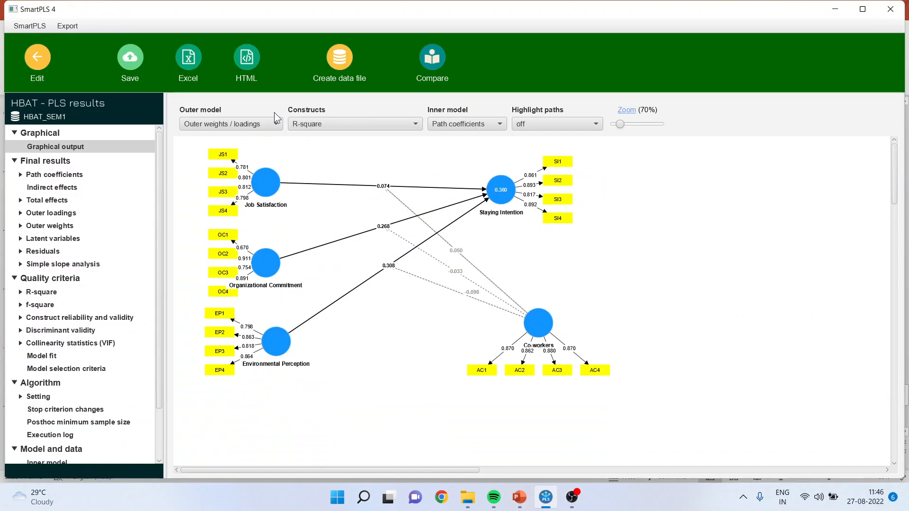
click(20, 264)
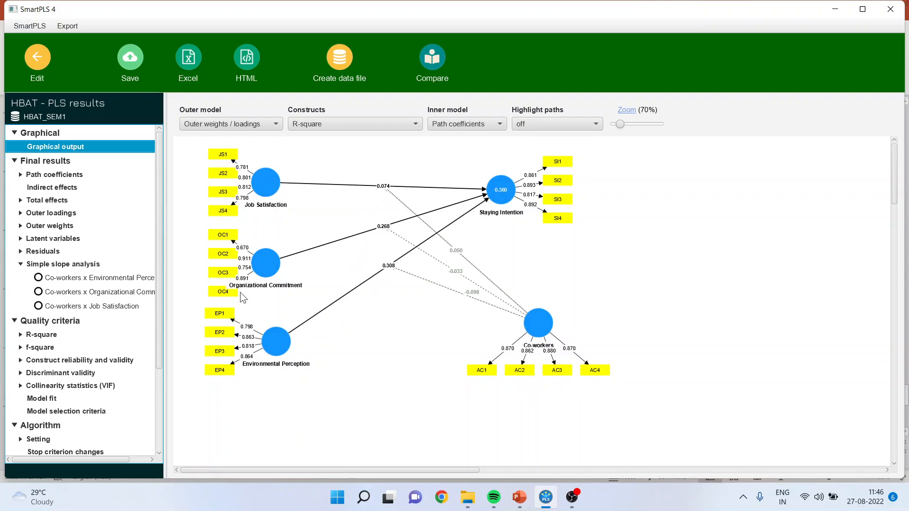
click(102, 279)
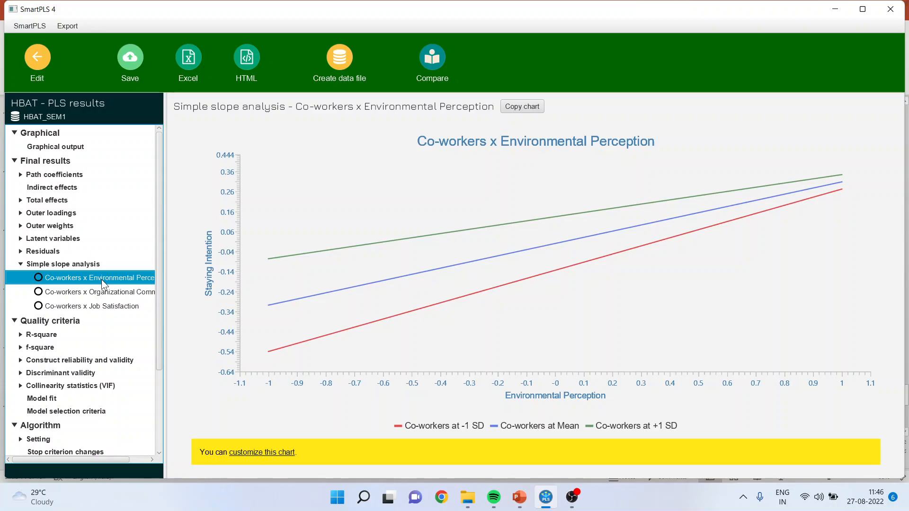
click(110, 293)
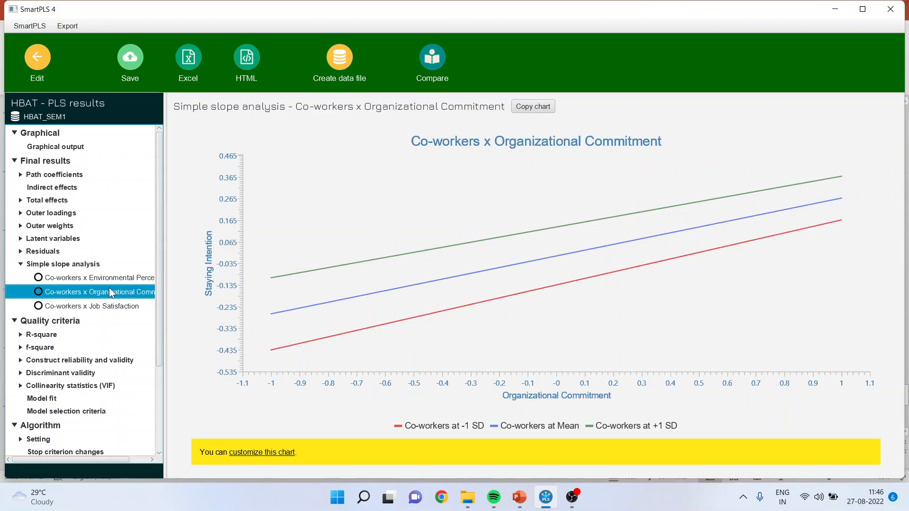
click(113, 307)
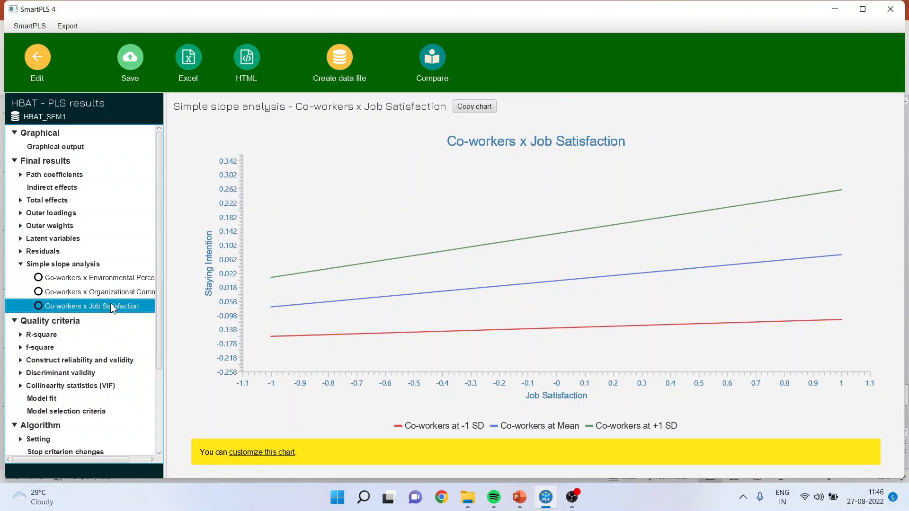
click(91, 282)
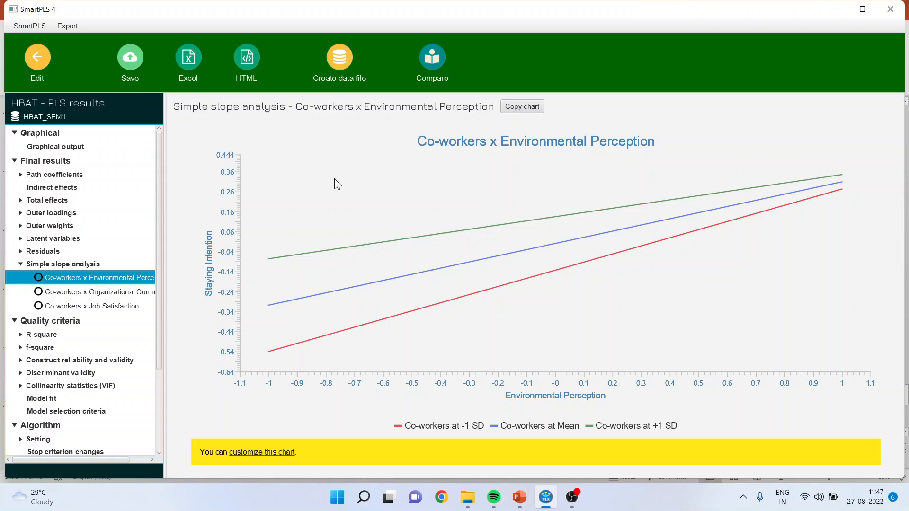
- Return to the model and delete Co-workers' moderating effects on the Job Satisfaction and Organizational Commitment paths
click(37, 66)
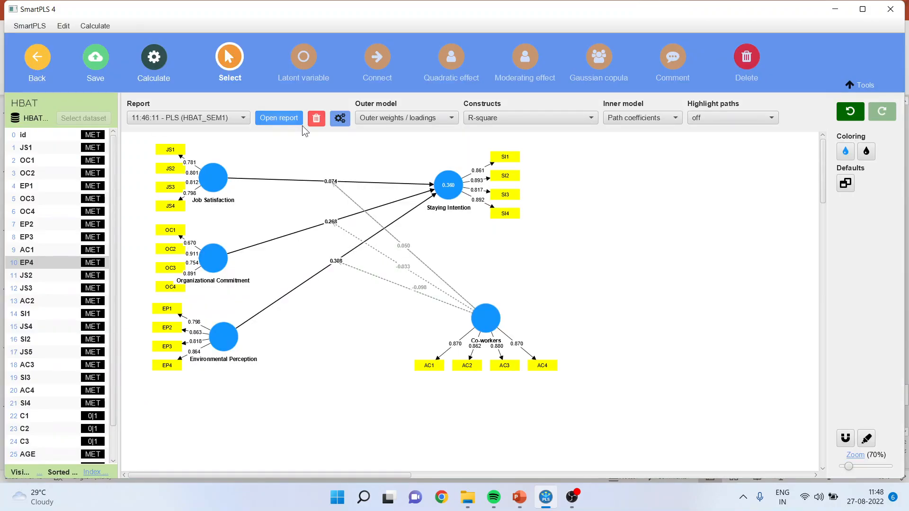
click(429, 268)
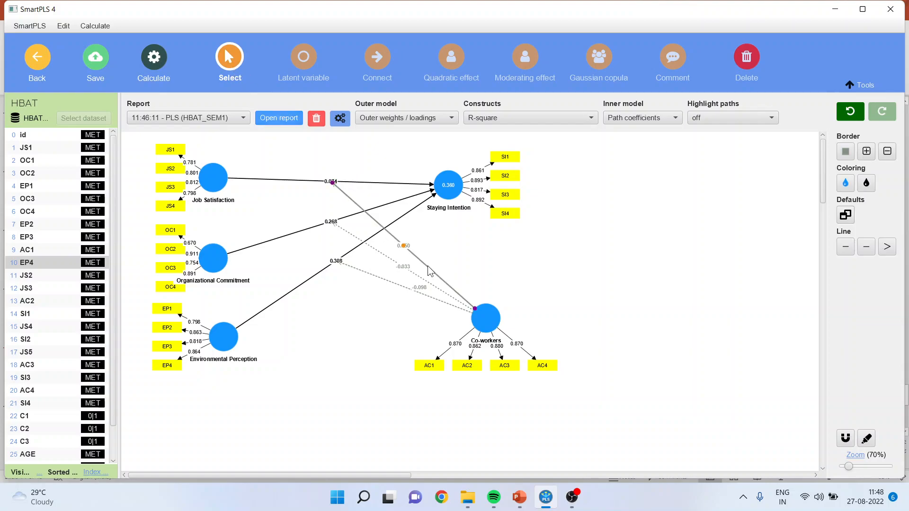
key(Delete)
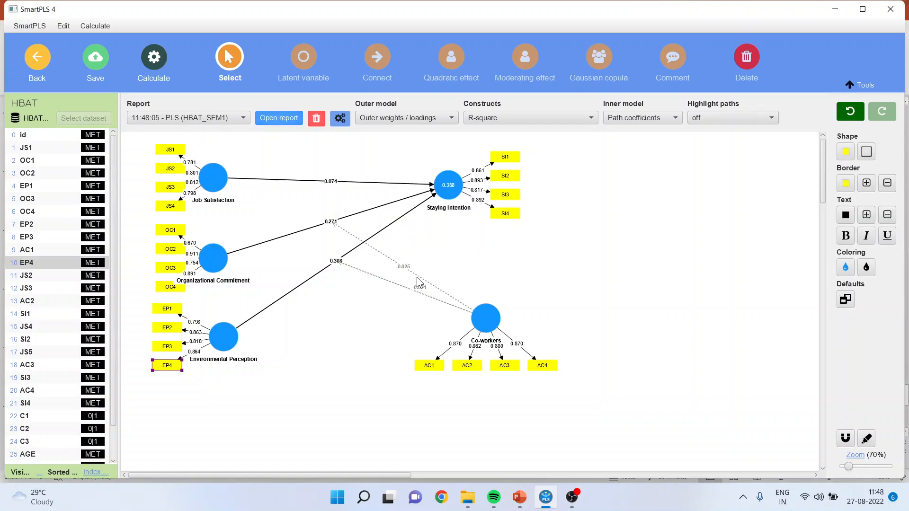
ctrl+click(417, 279)
key(Delete)
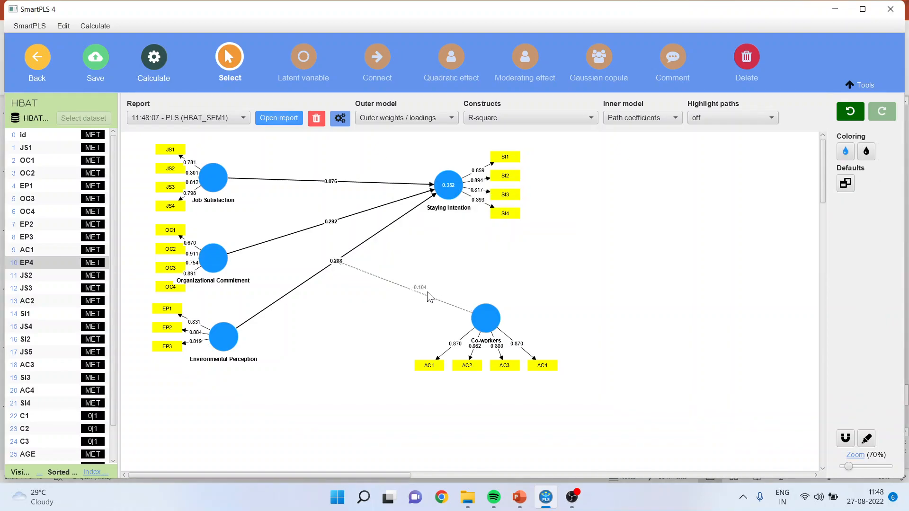
- Examine the path coefficients matrix in the PLS-SEM report for the remaining Co-workers interaction, and return to the model
click(281, 120)
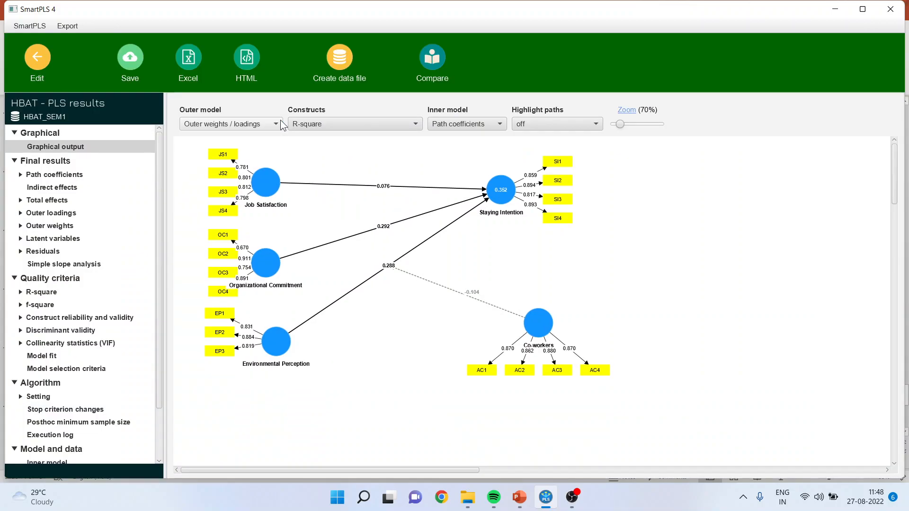
click(52, 175)
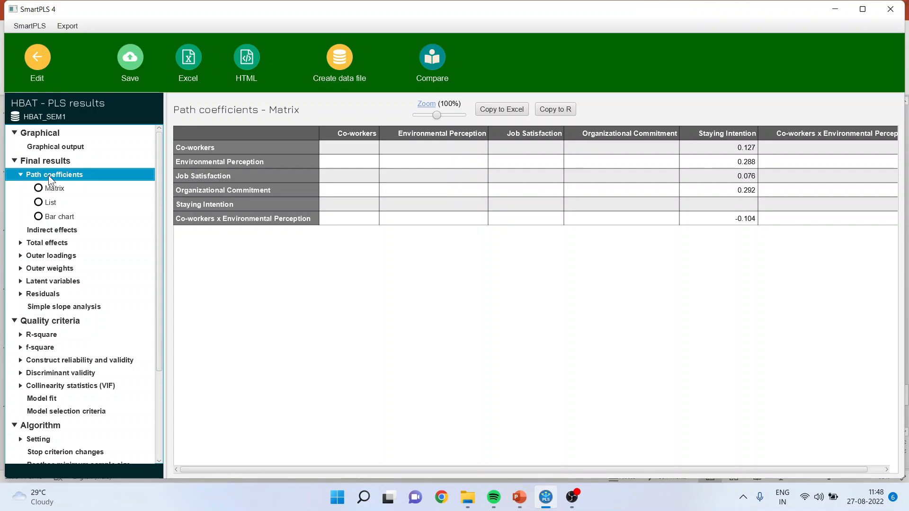
click(38, 79)
- Run bootstrapping on the model with only the Co-workers moderation of the Environmental Perception path
click(157, 66)
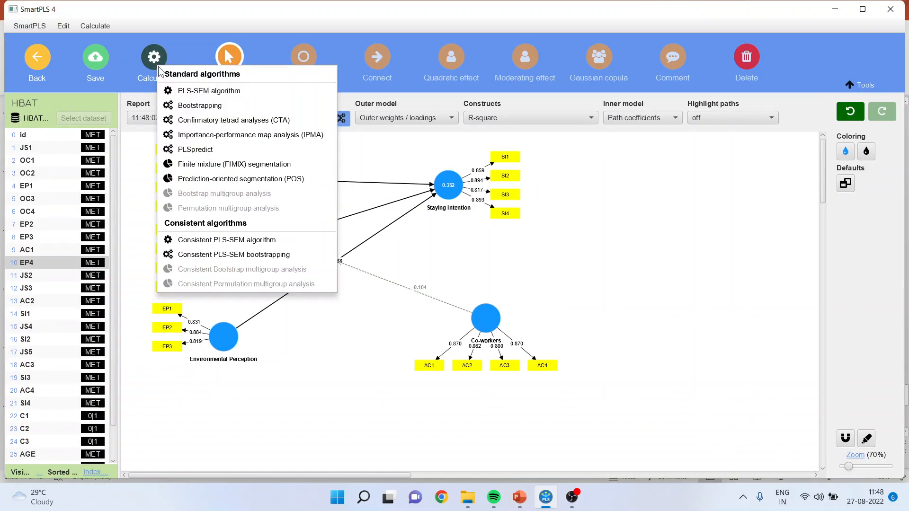
click(200, 105)
click(553, 433)
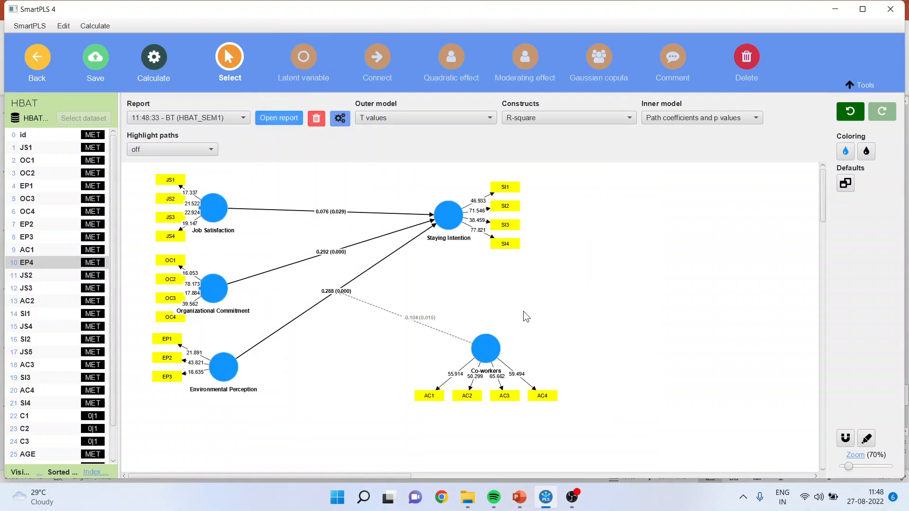
- Open the bootstrapping report's path coefficients and compare the original sample values of Environmental Perception and its Co-workers interaction on Staying Intention
click(275, 118)
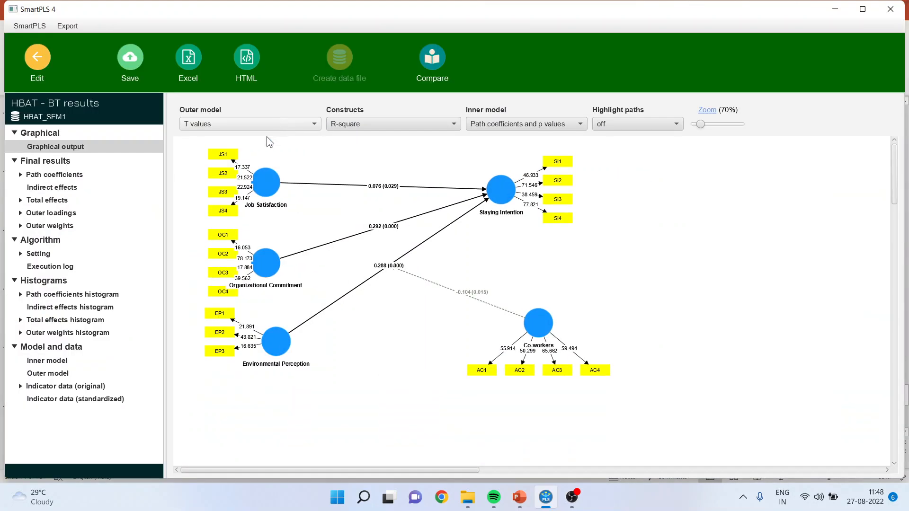
click(49, 175)
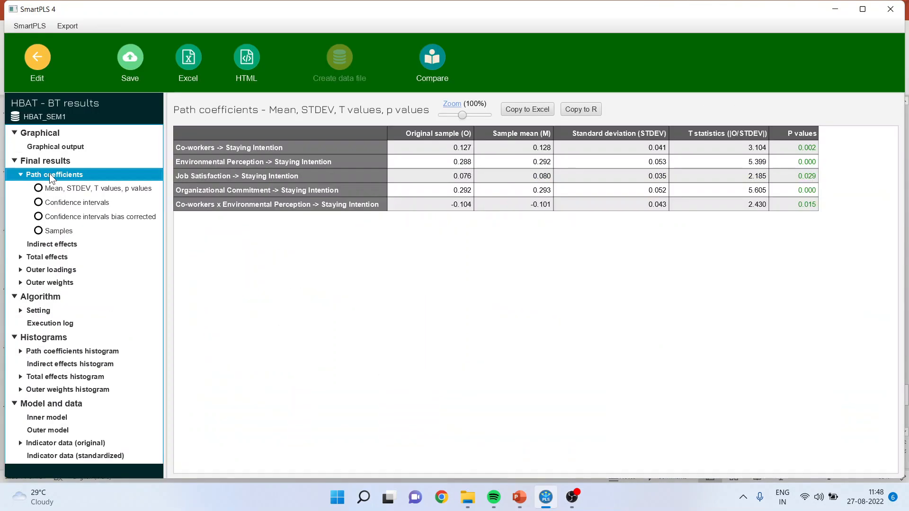
click(459, 162)
click(462, 206)
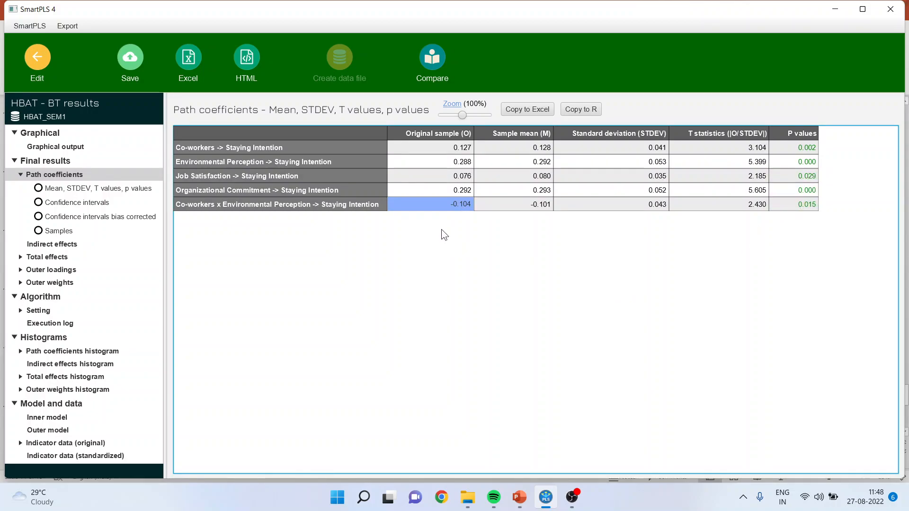
- Switch to the PowerPoint deck on interaction effects and present the Simple Slope Analysis slide and the Interpretation slide as a slide show
mouse_move(520, 497)
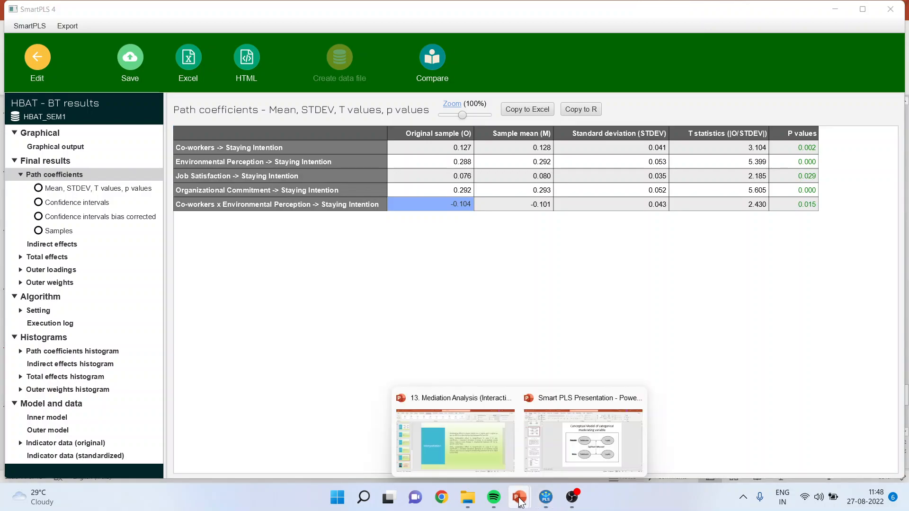
click(478, 465)
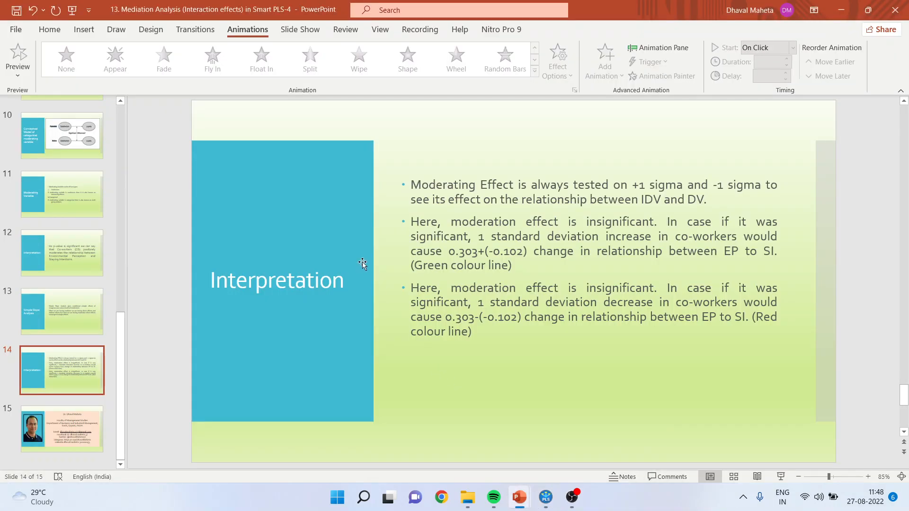
click(81, 317)
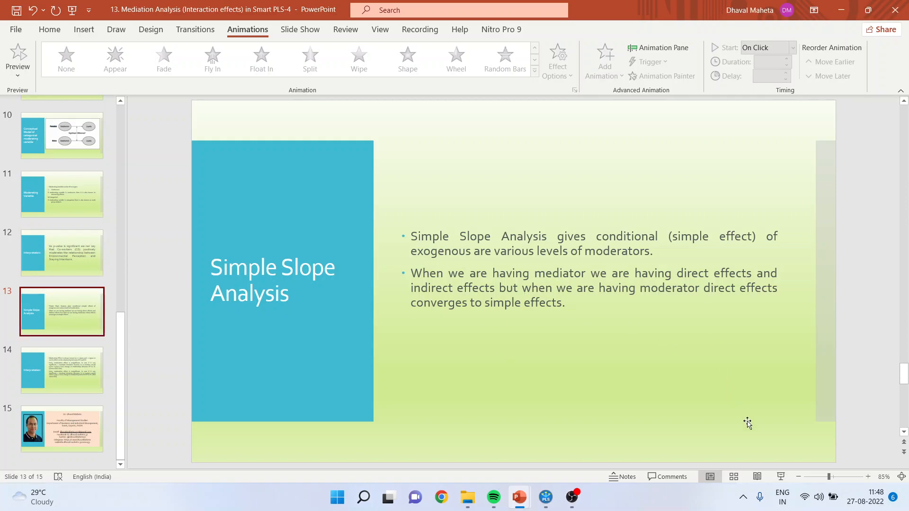
click(781, 477)
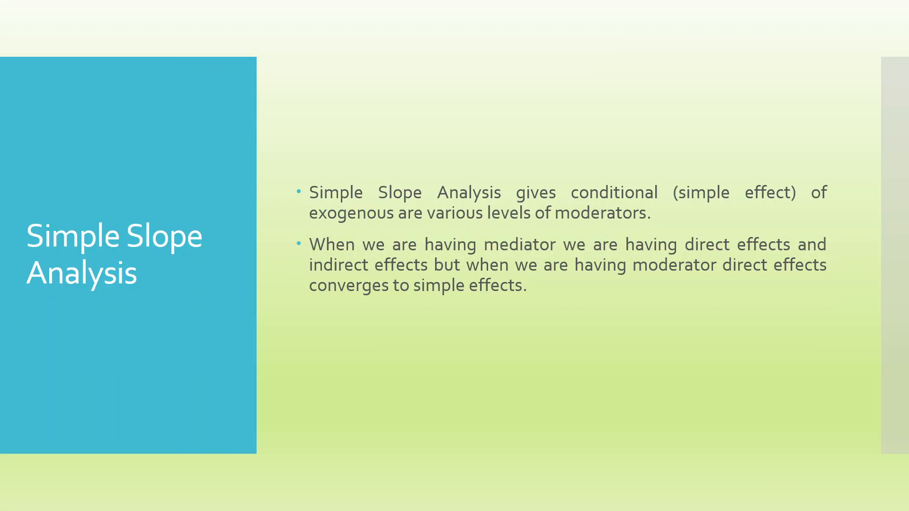
key(Right)
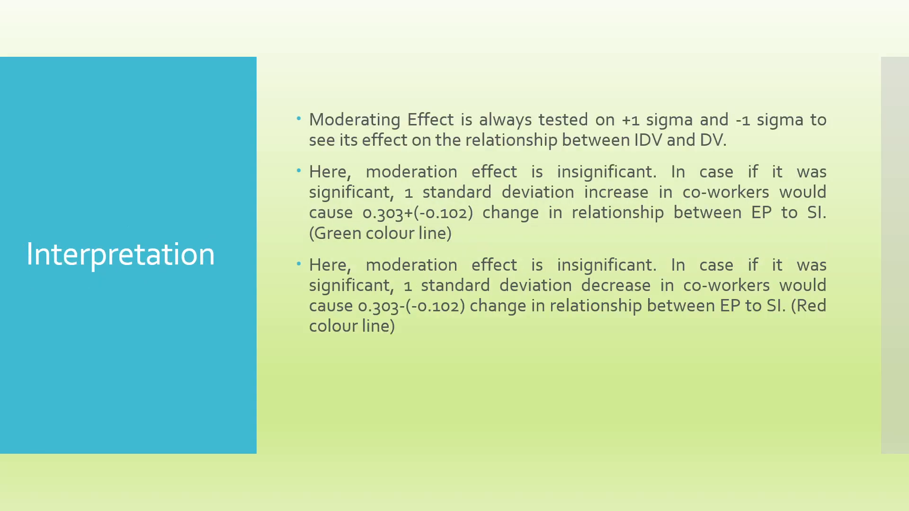